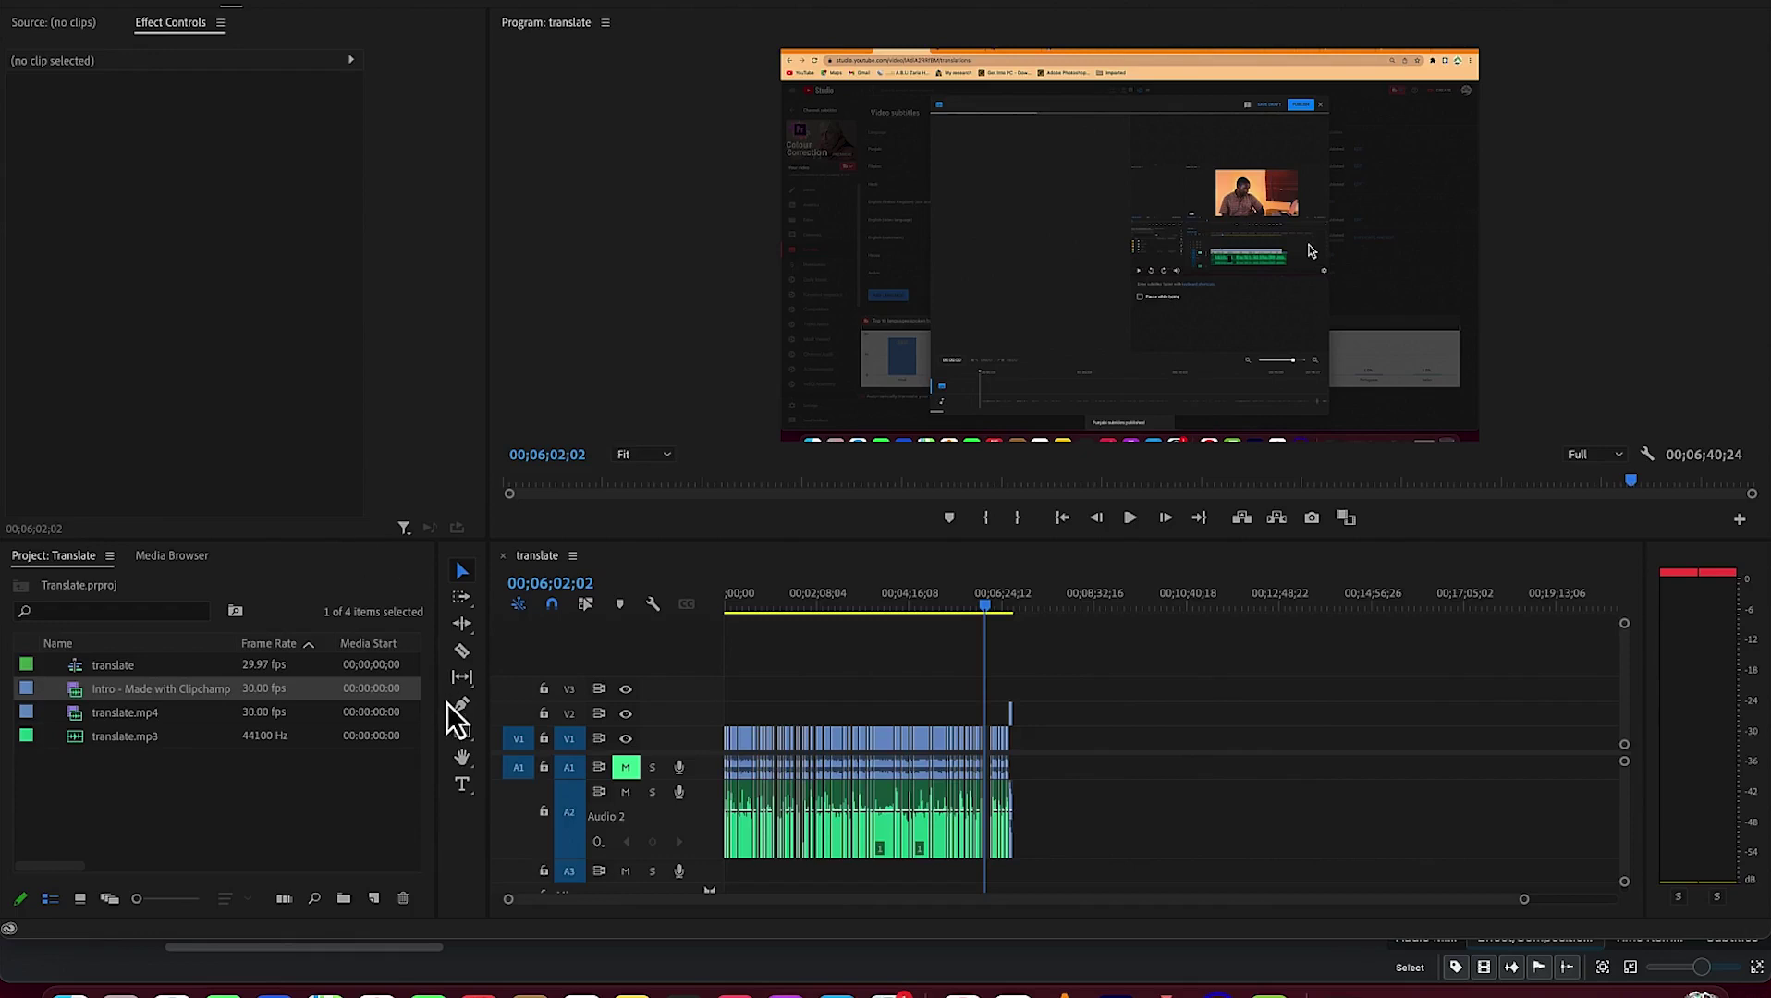
Check the installed applications for Adobe Media Encoder 2022 and return to the project.
left_click(120, 991)
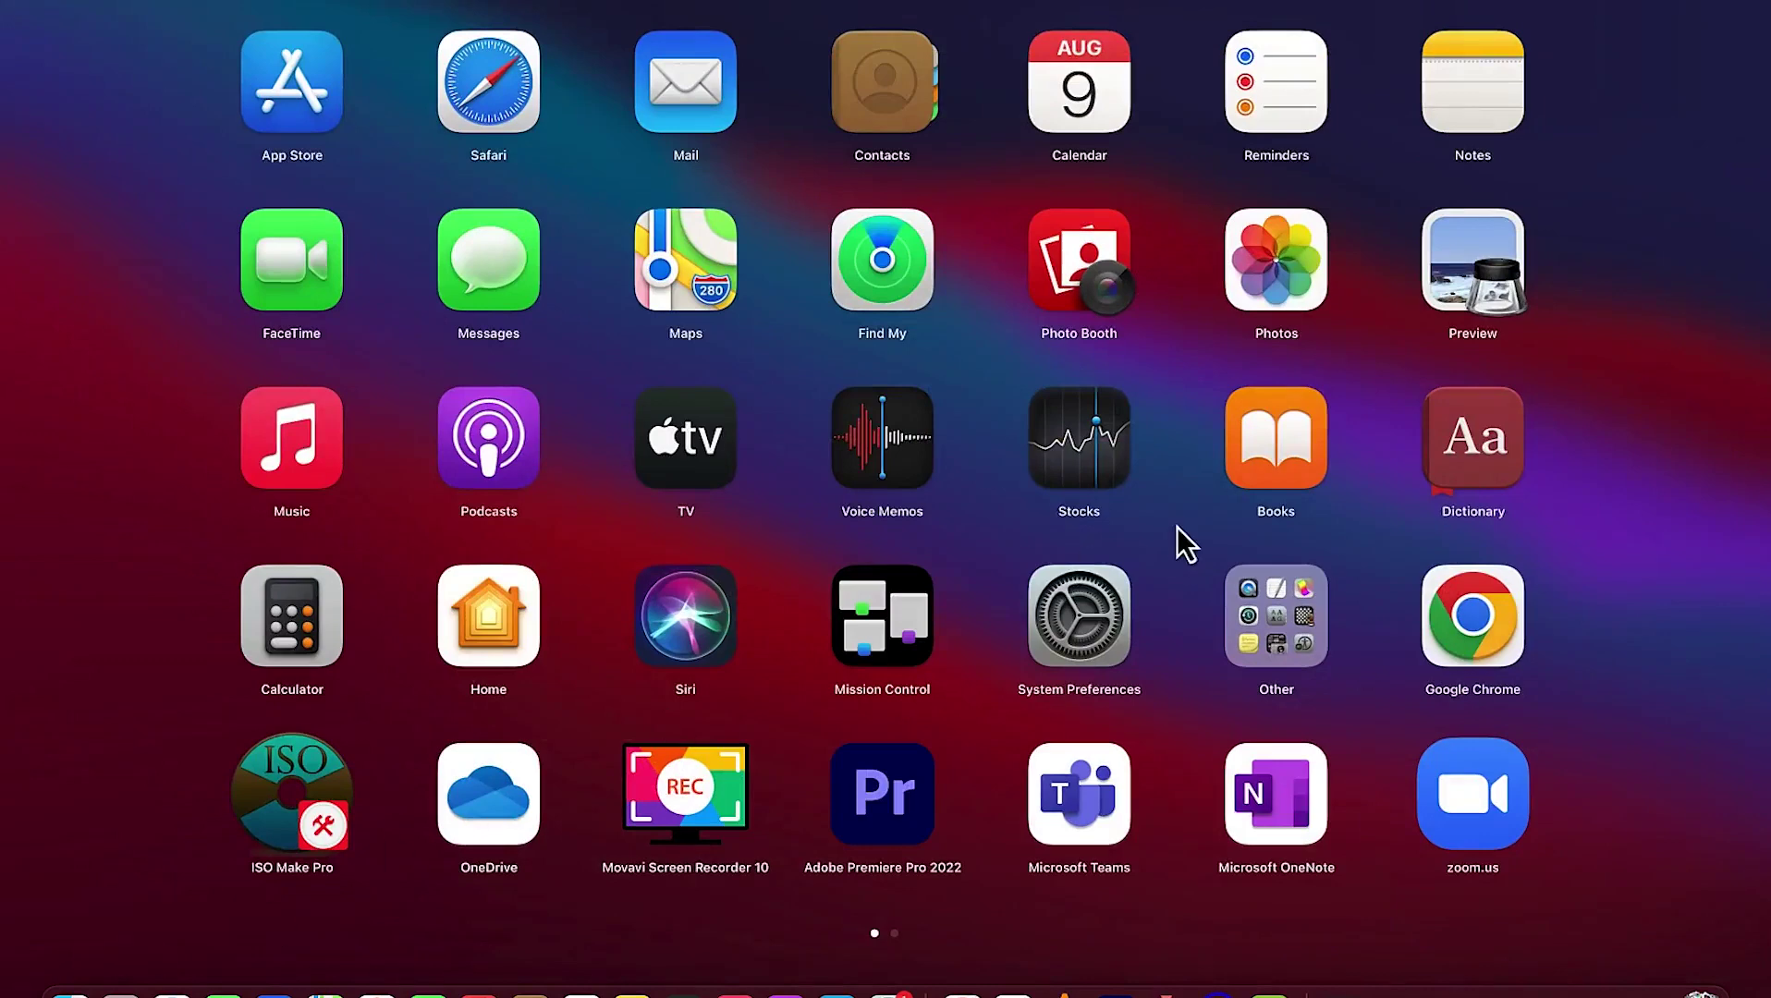
scroll(1178, 541, "right", 3)
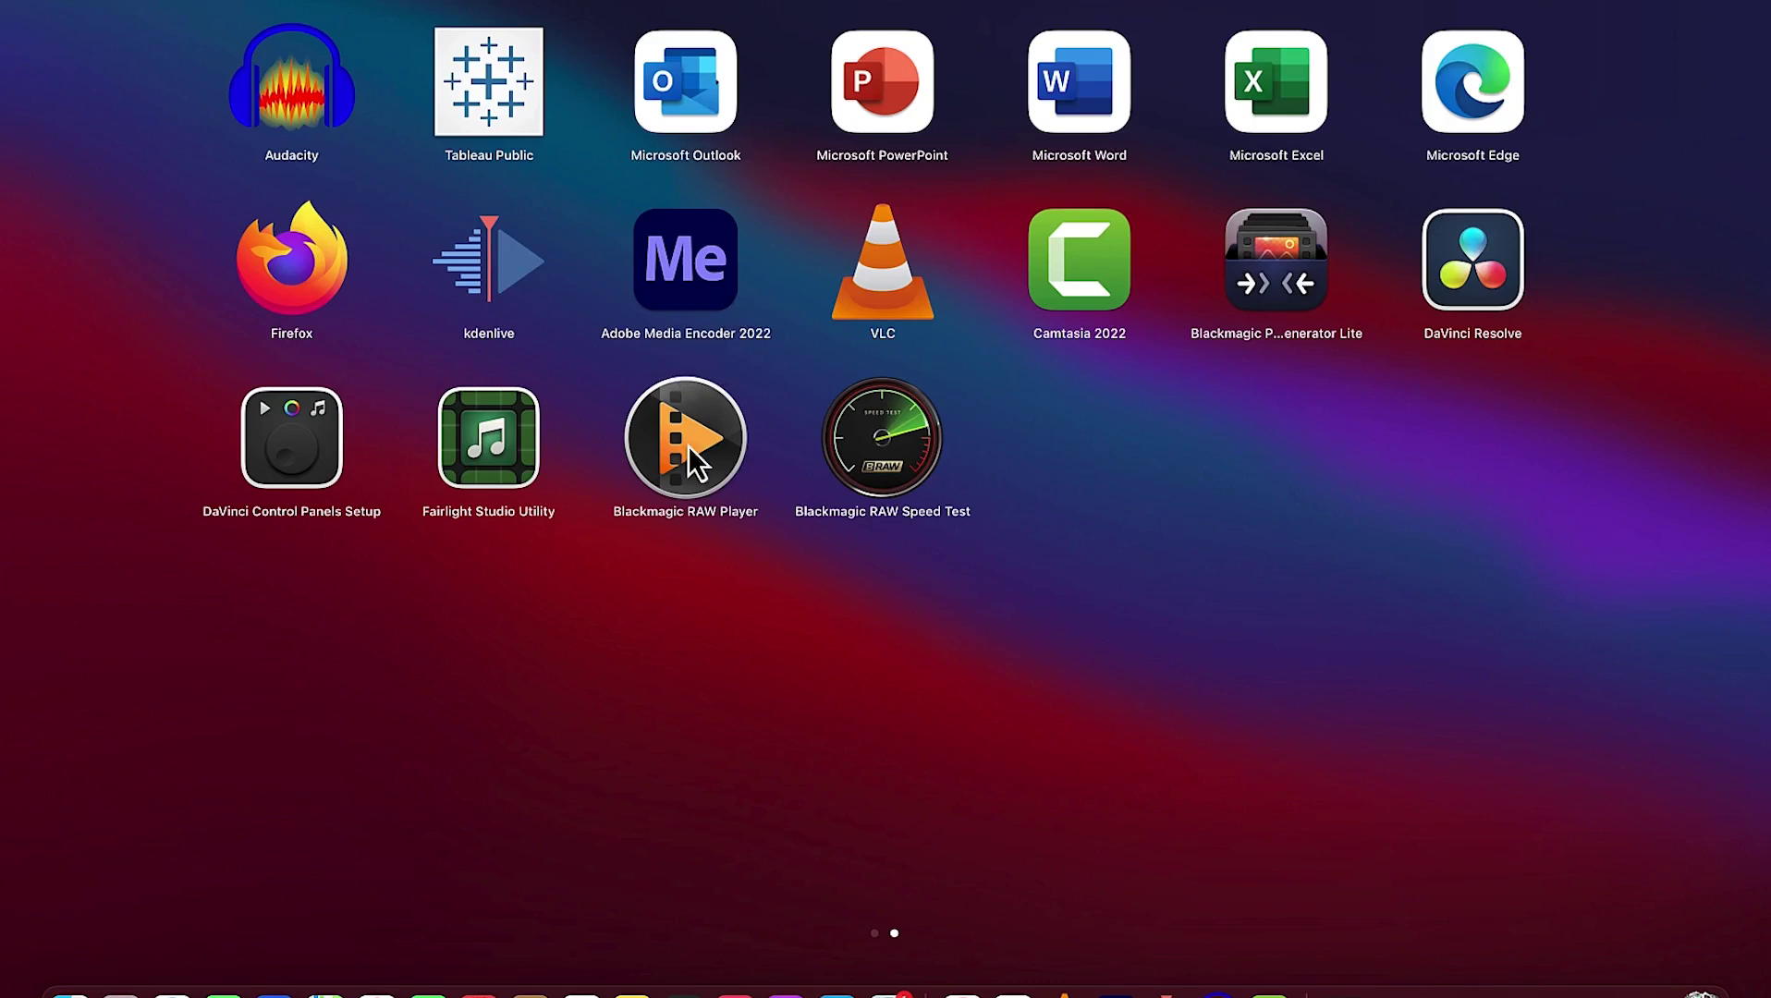
left_click(208, 948)
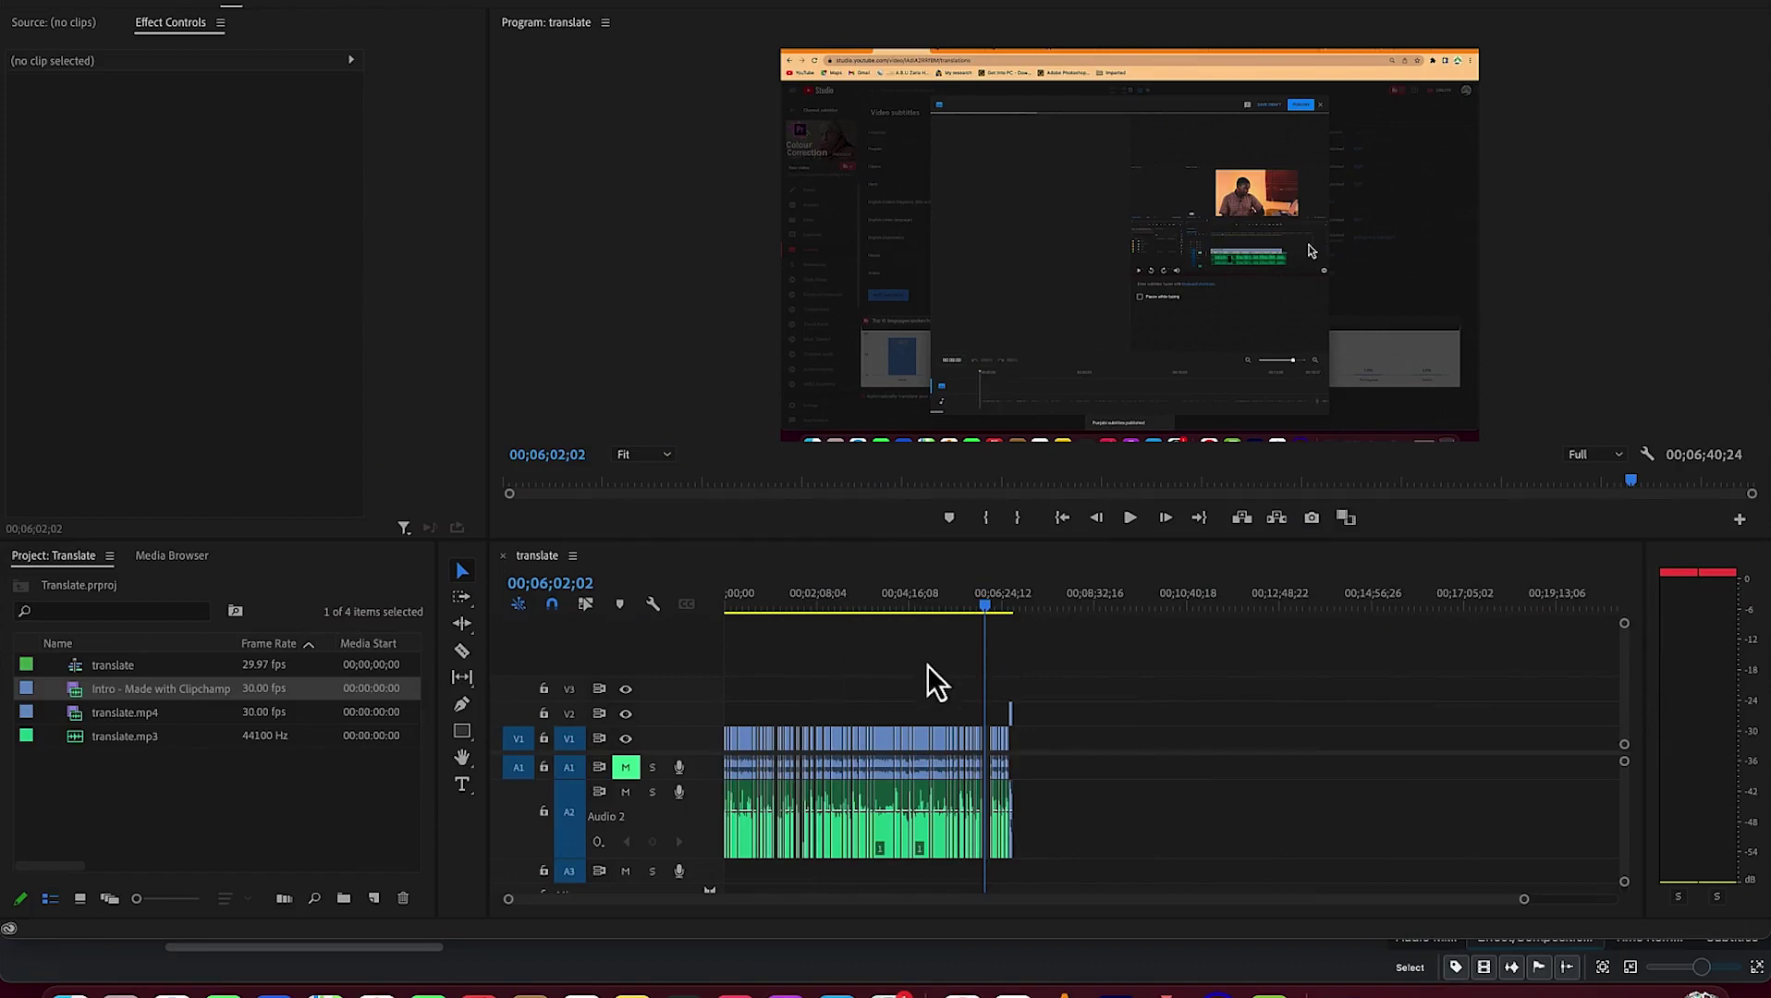
left_click(871, 679)
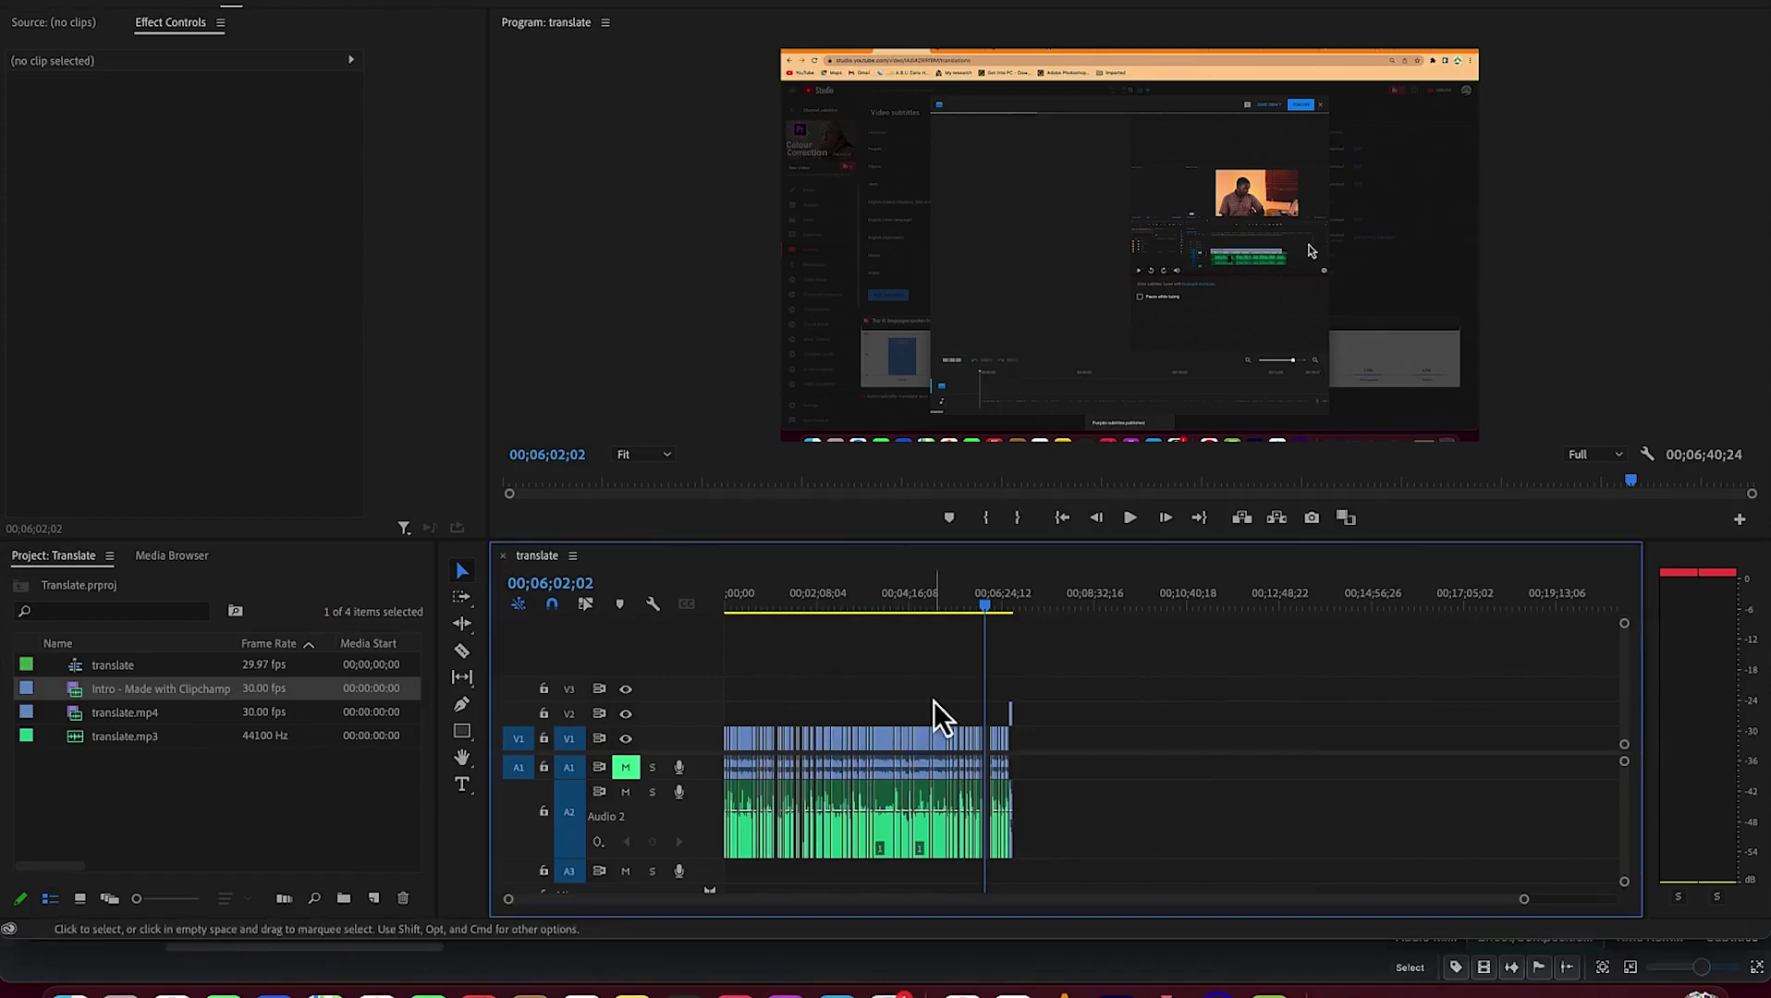
key("equal")
key("equal")
key("equal")
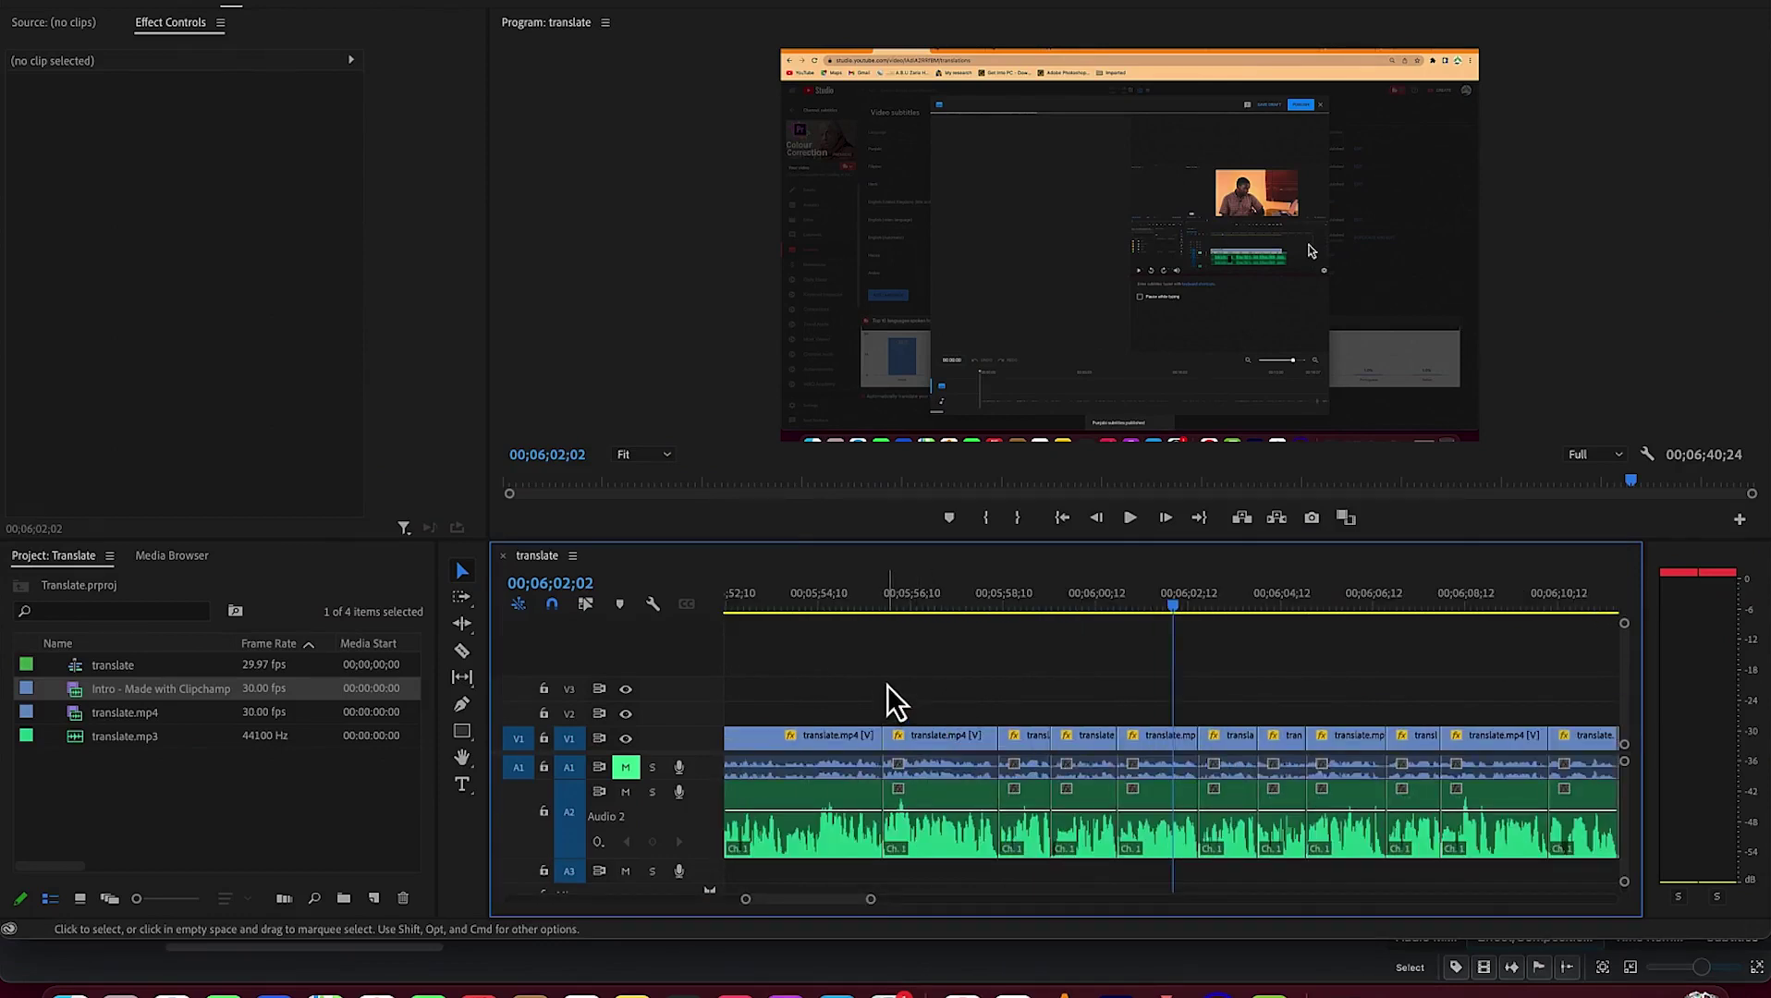
key("minus")
key("minus")
key("minus")
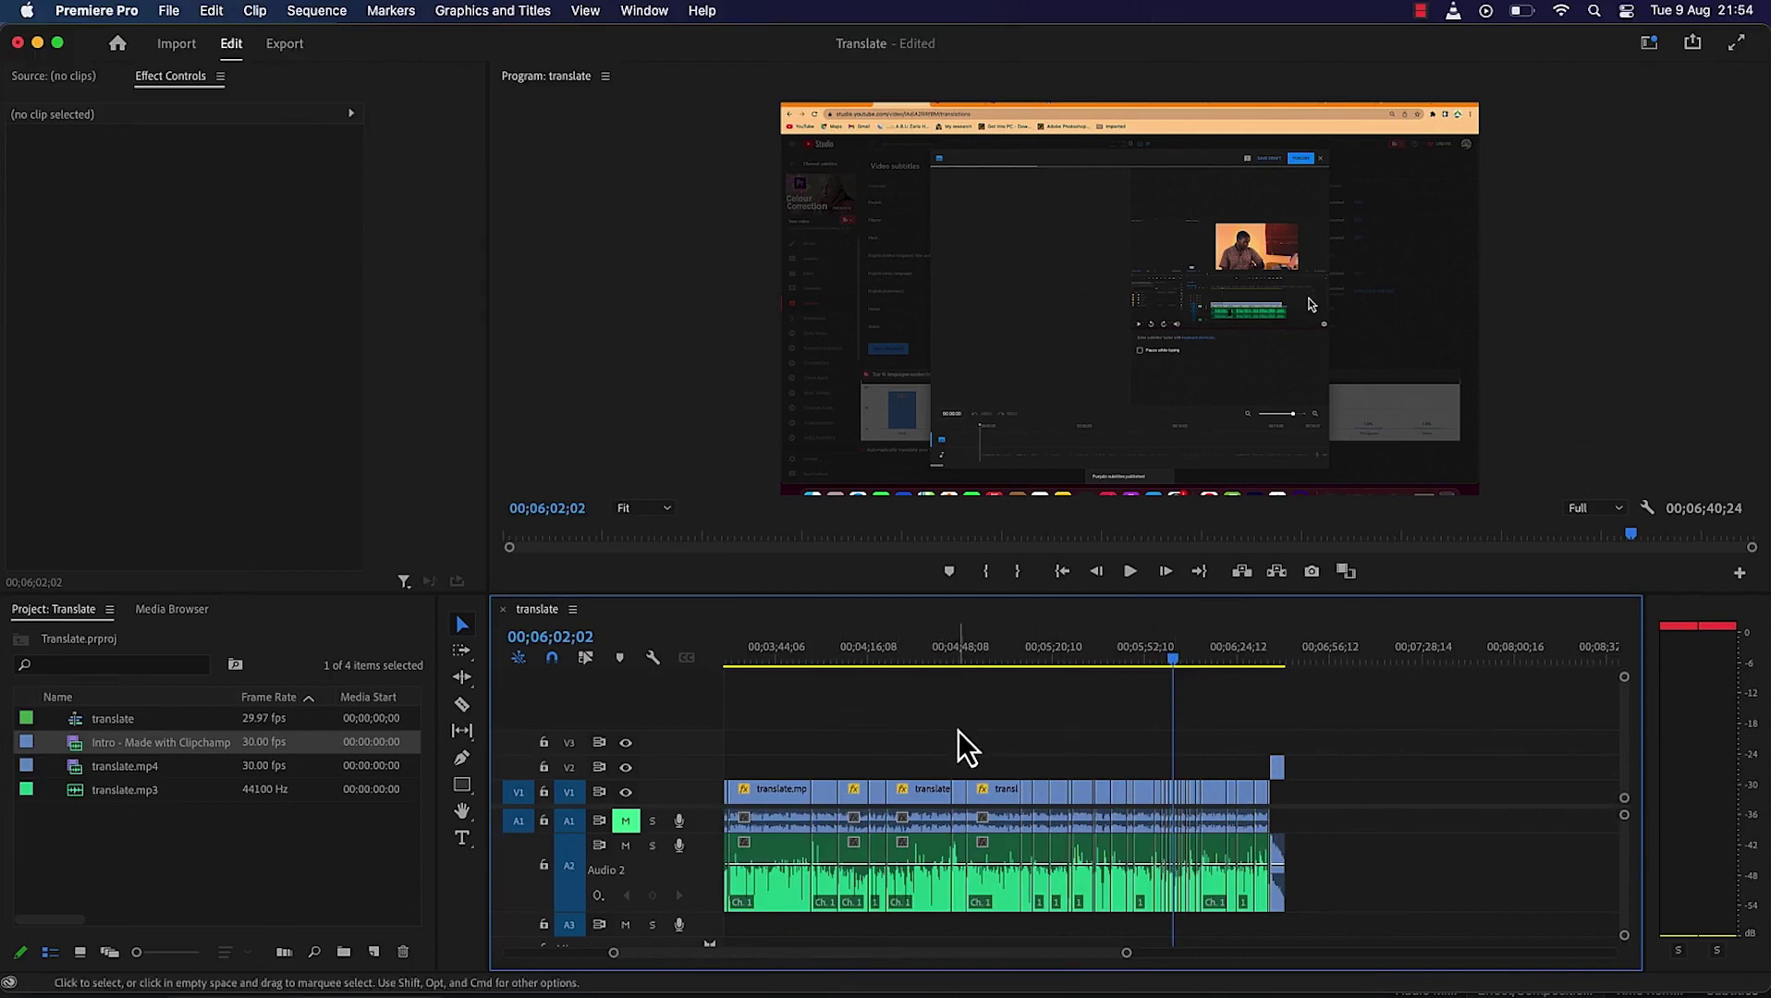
Open the translate sequence's export settings and set the output location to YouTube's "TRanslate to any language" folder, accepting file replacement.
left_click(290, 48)
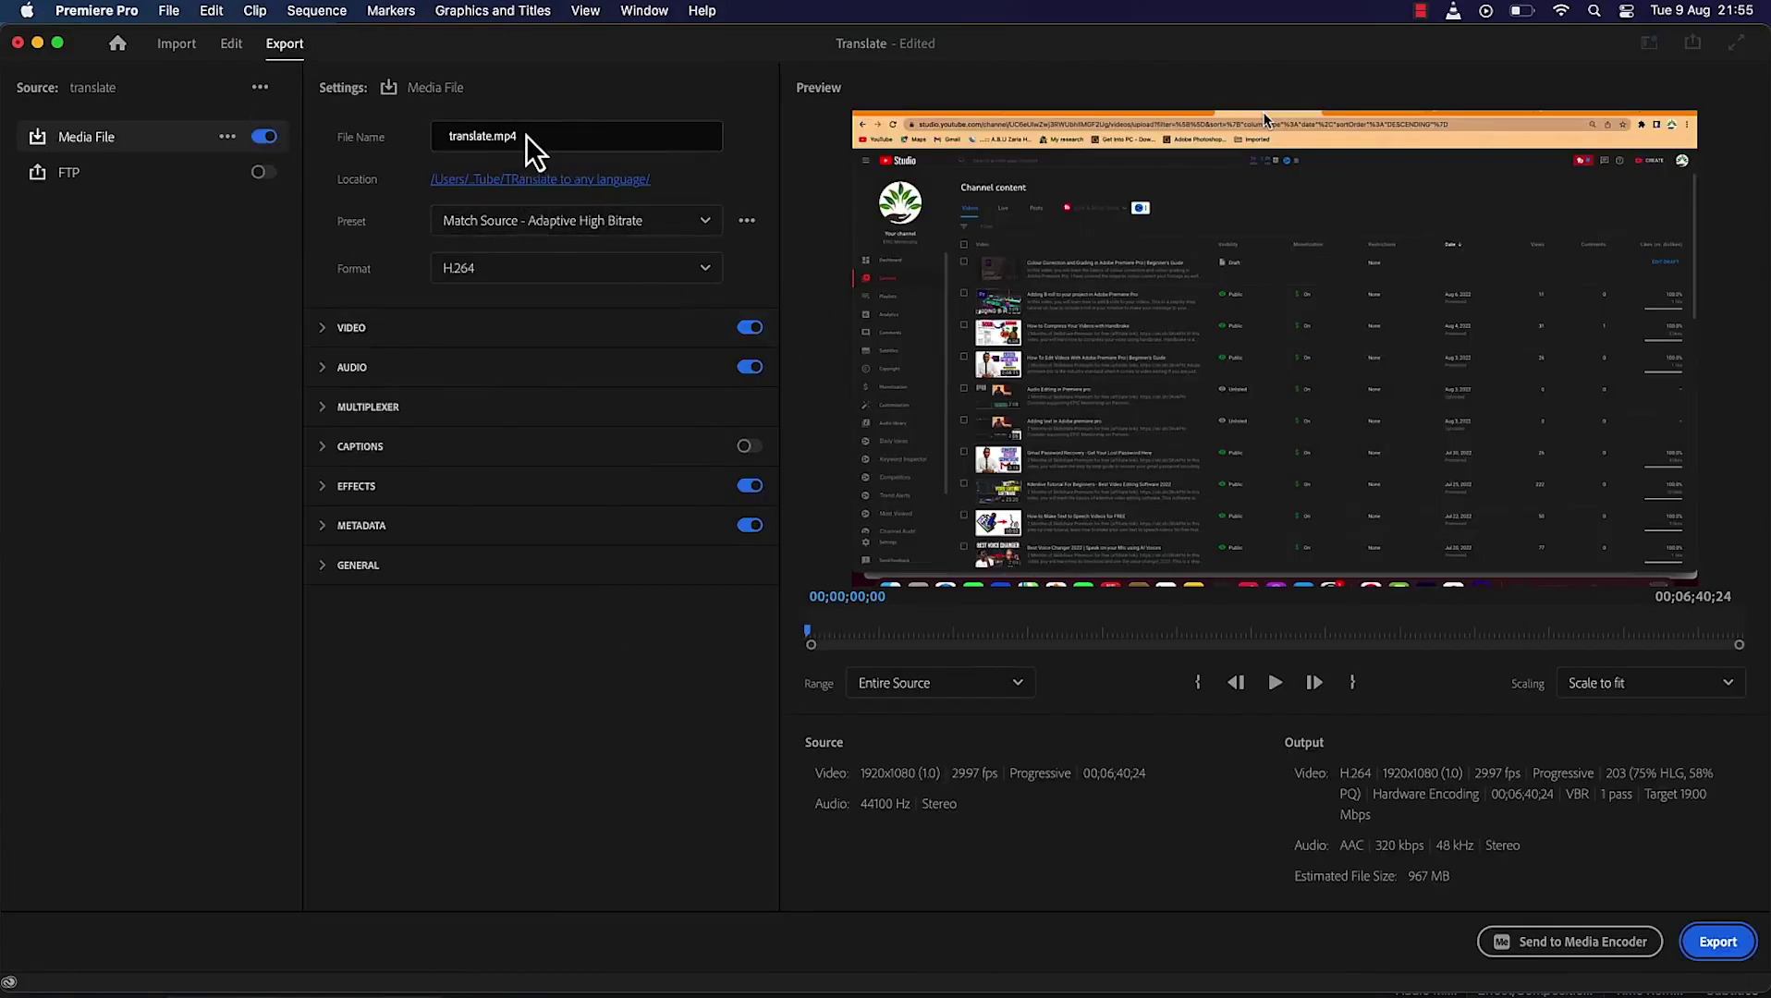
left_click(583, 198)
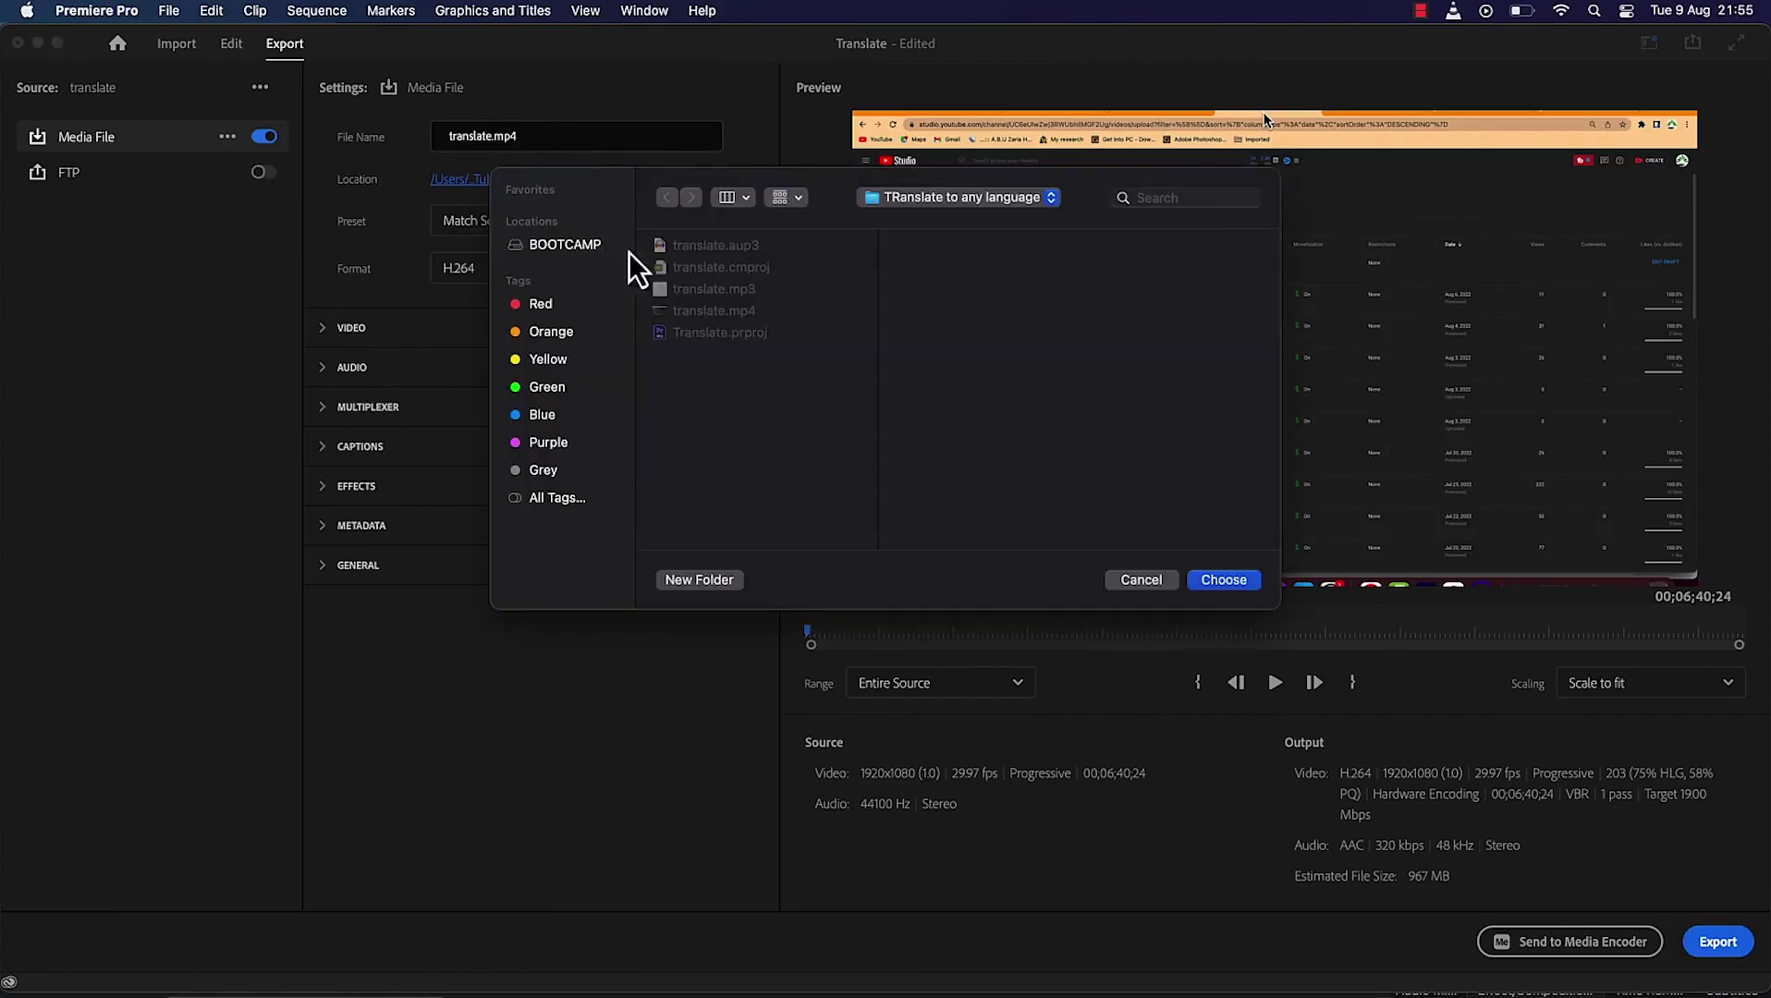
left_click(952, 197)
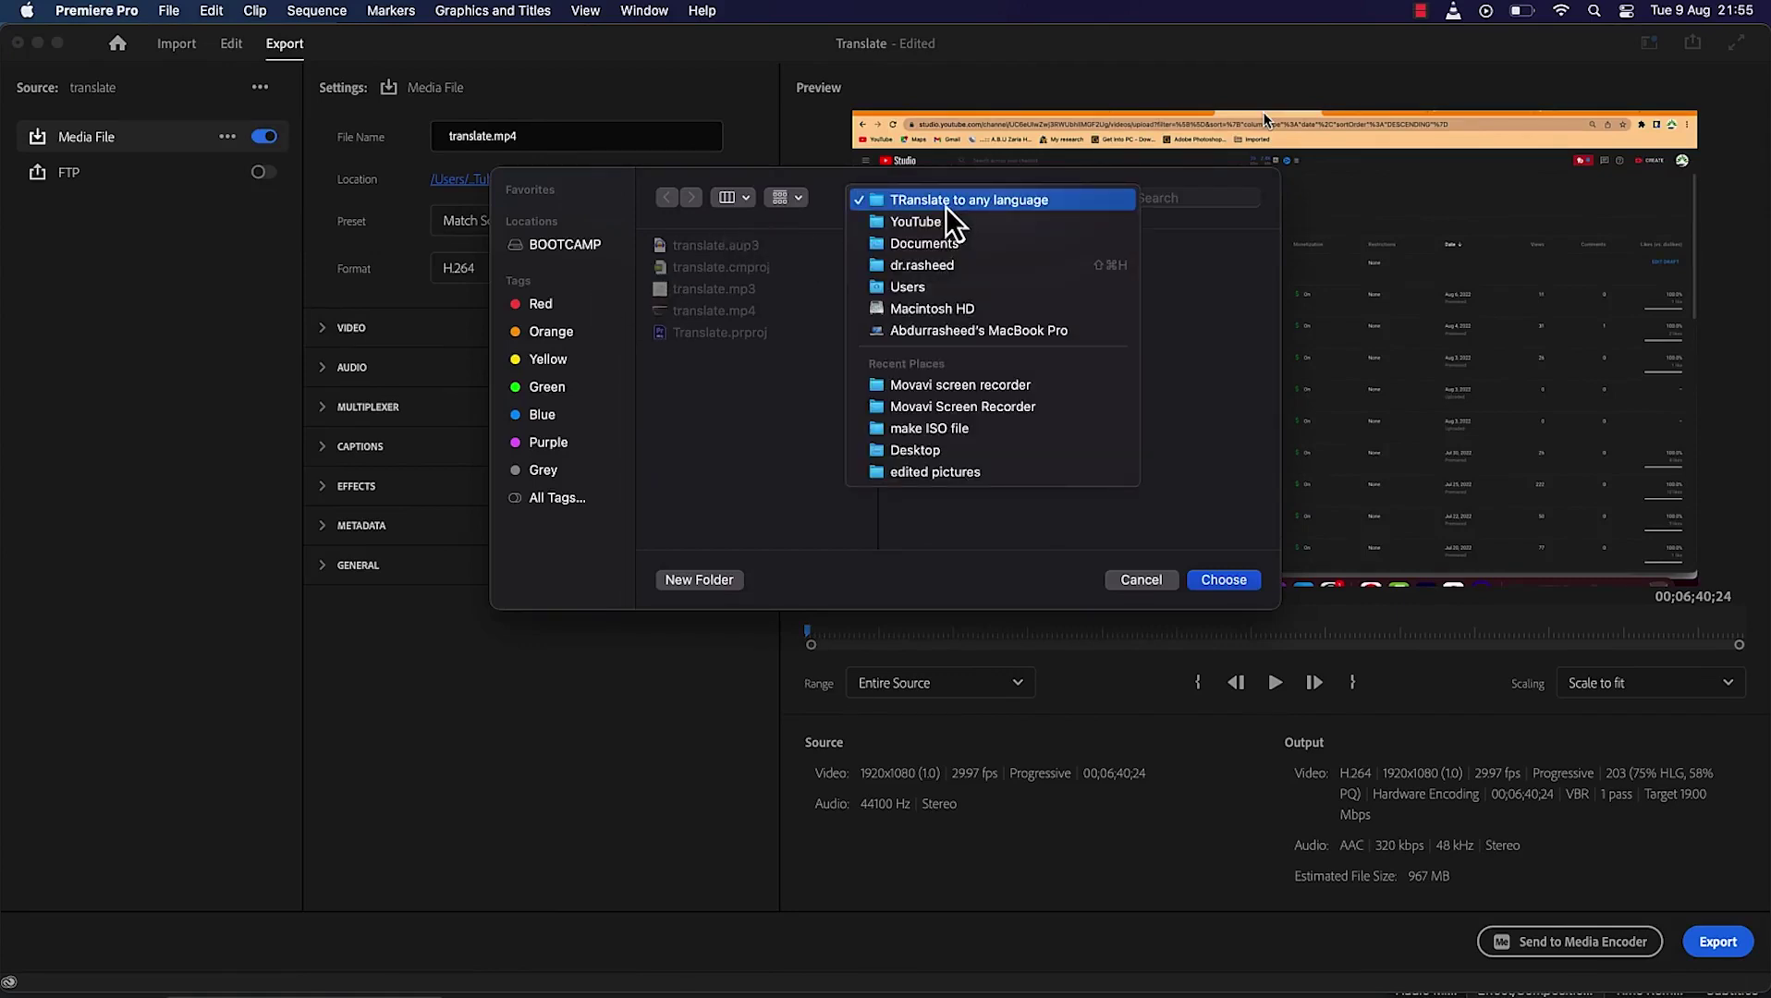
left_click(930, 223)
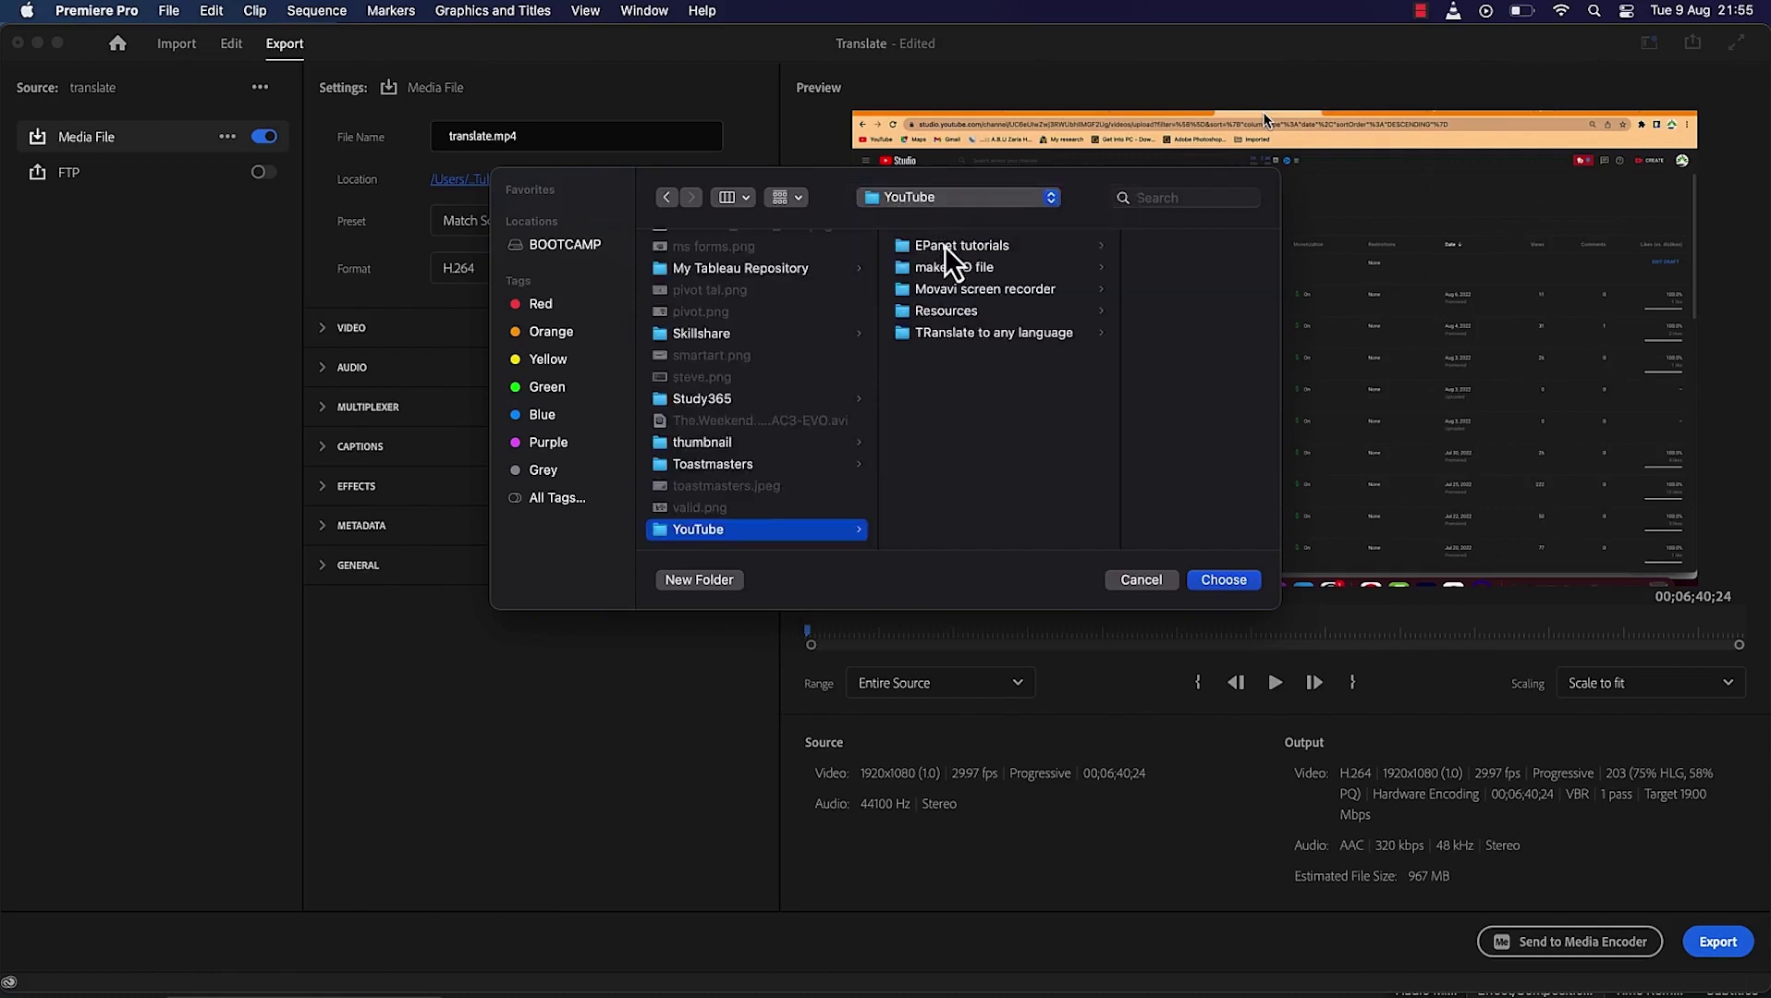
left_click(965, 331)
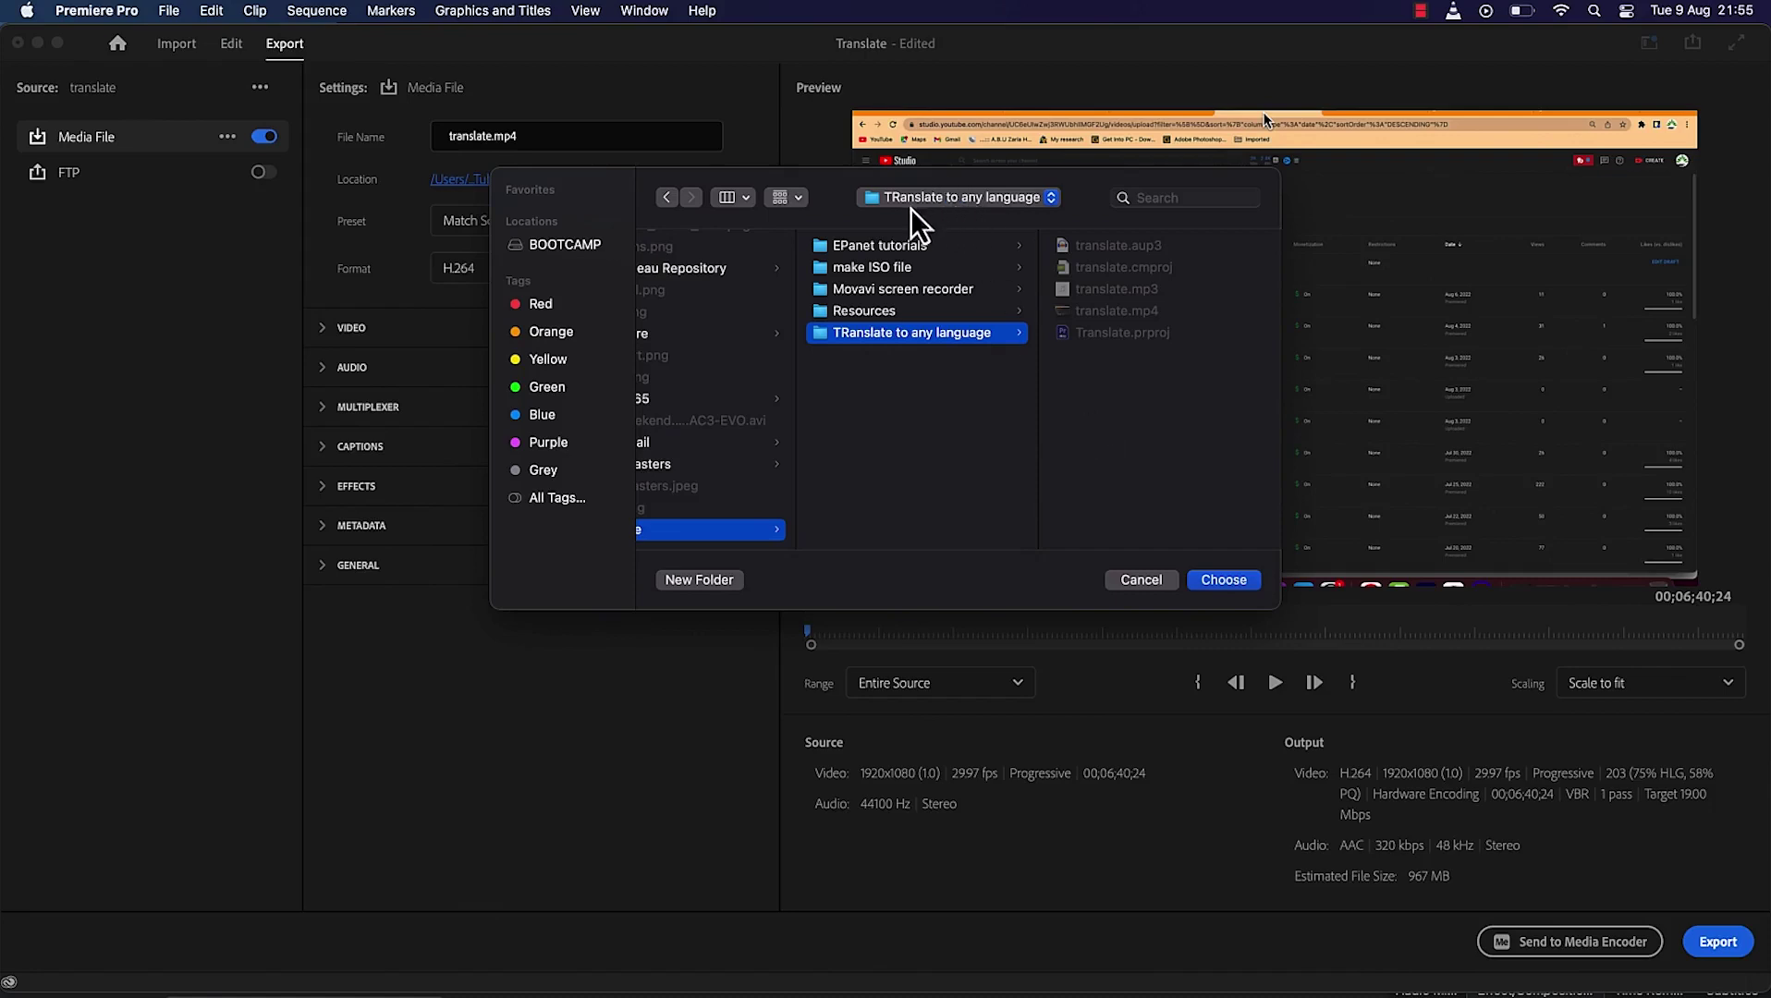
left_click(1224, 580)
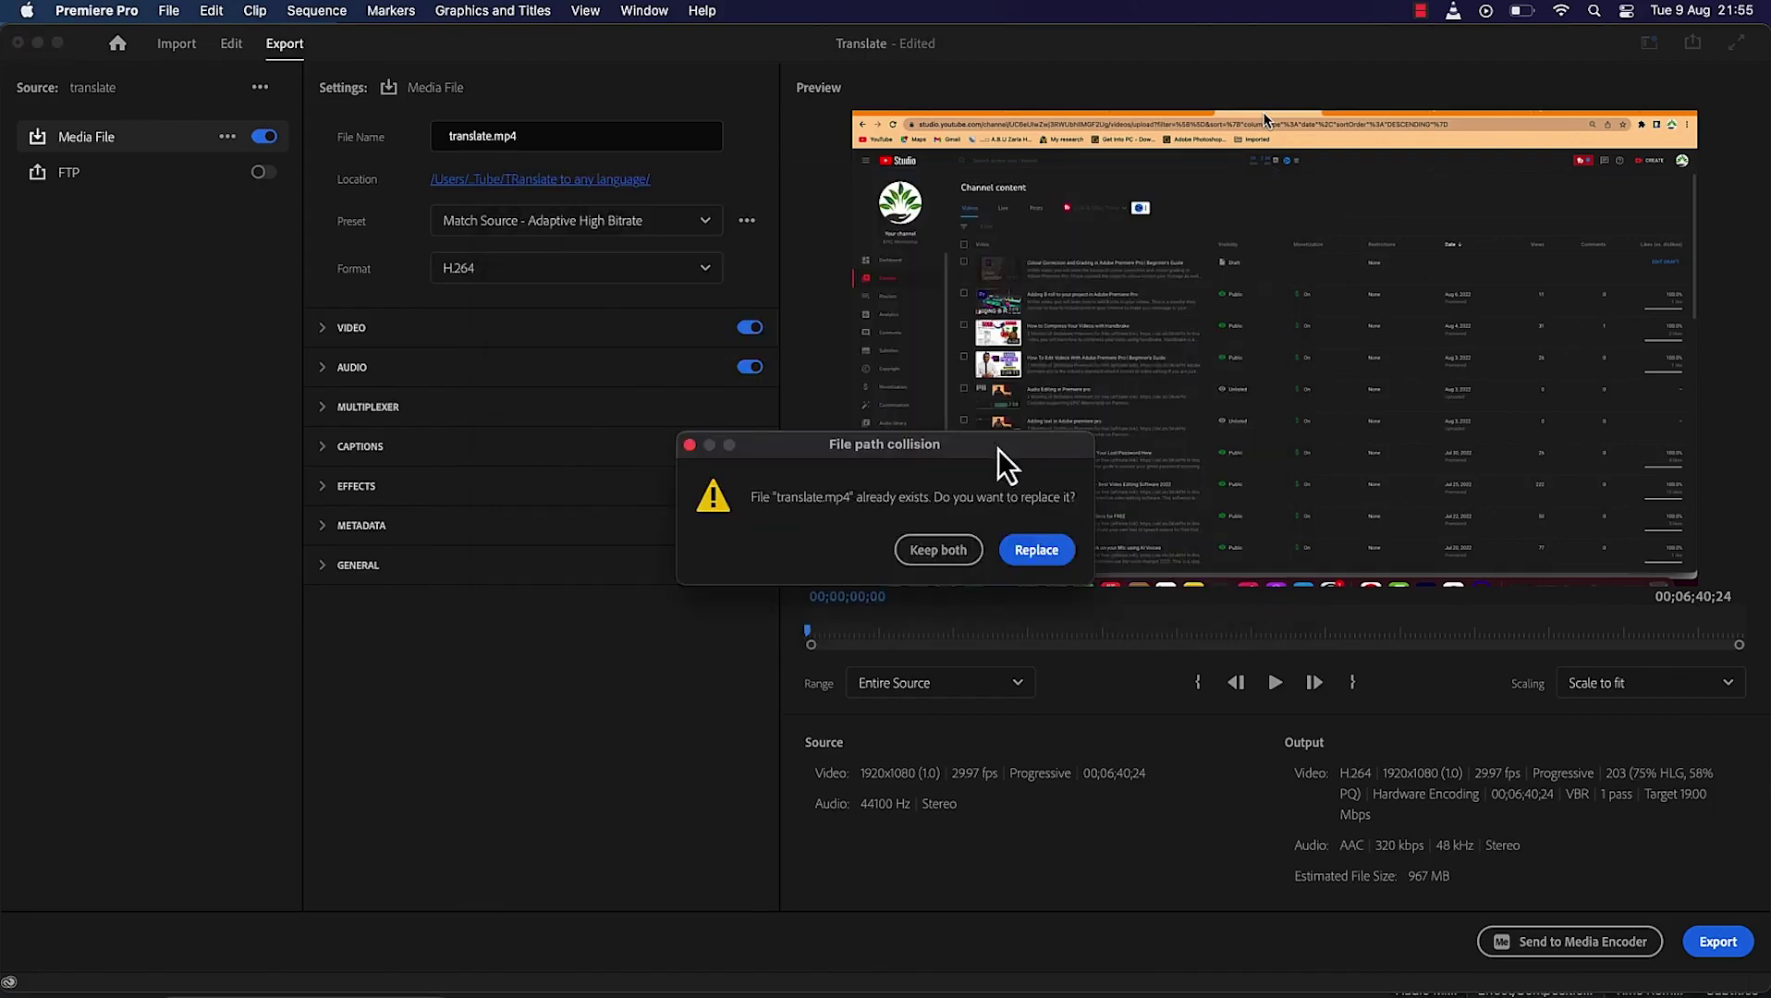
left_click(1033, 551)
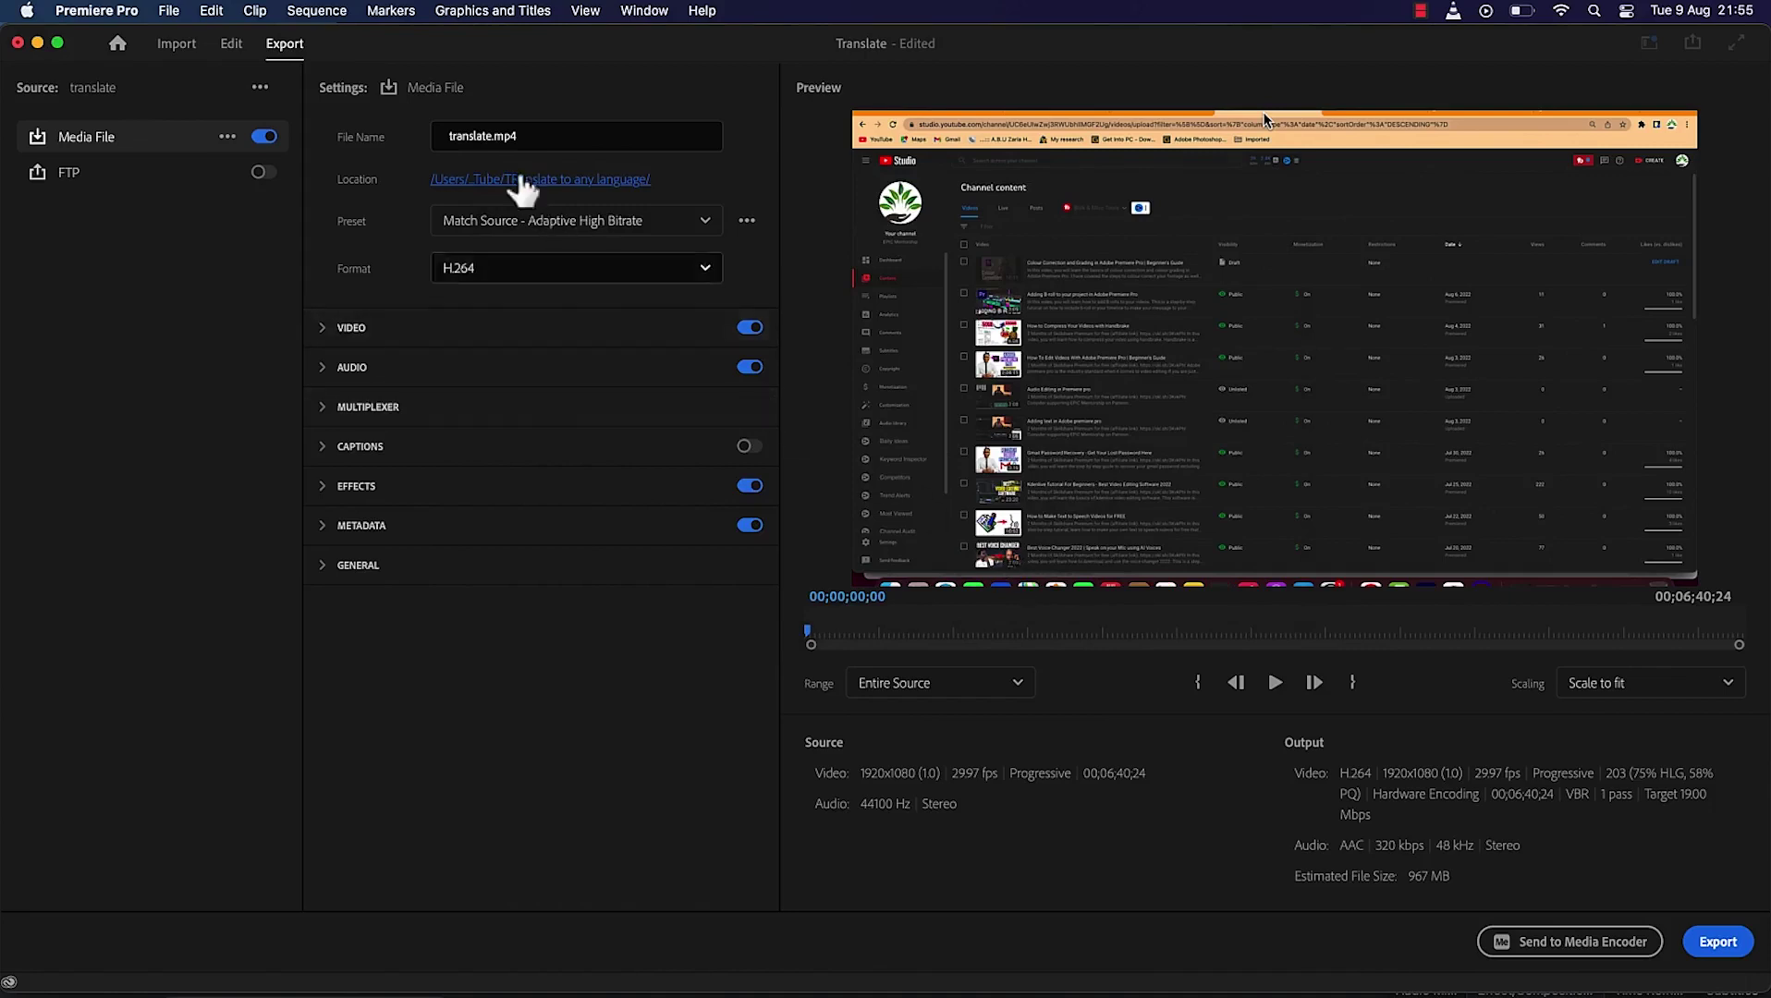
Rename the export file as translate_1.mp4.
left_click(492, 136)
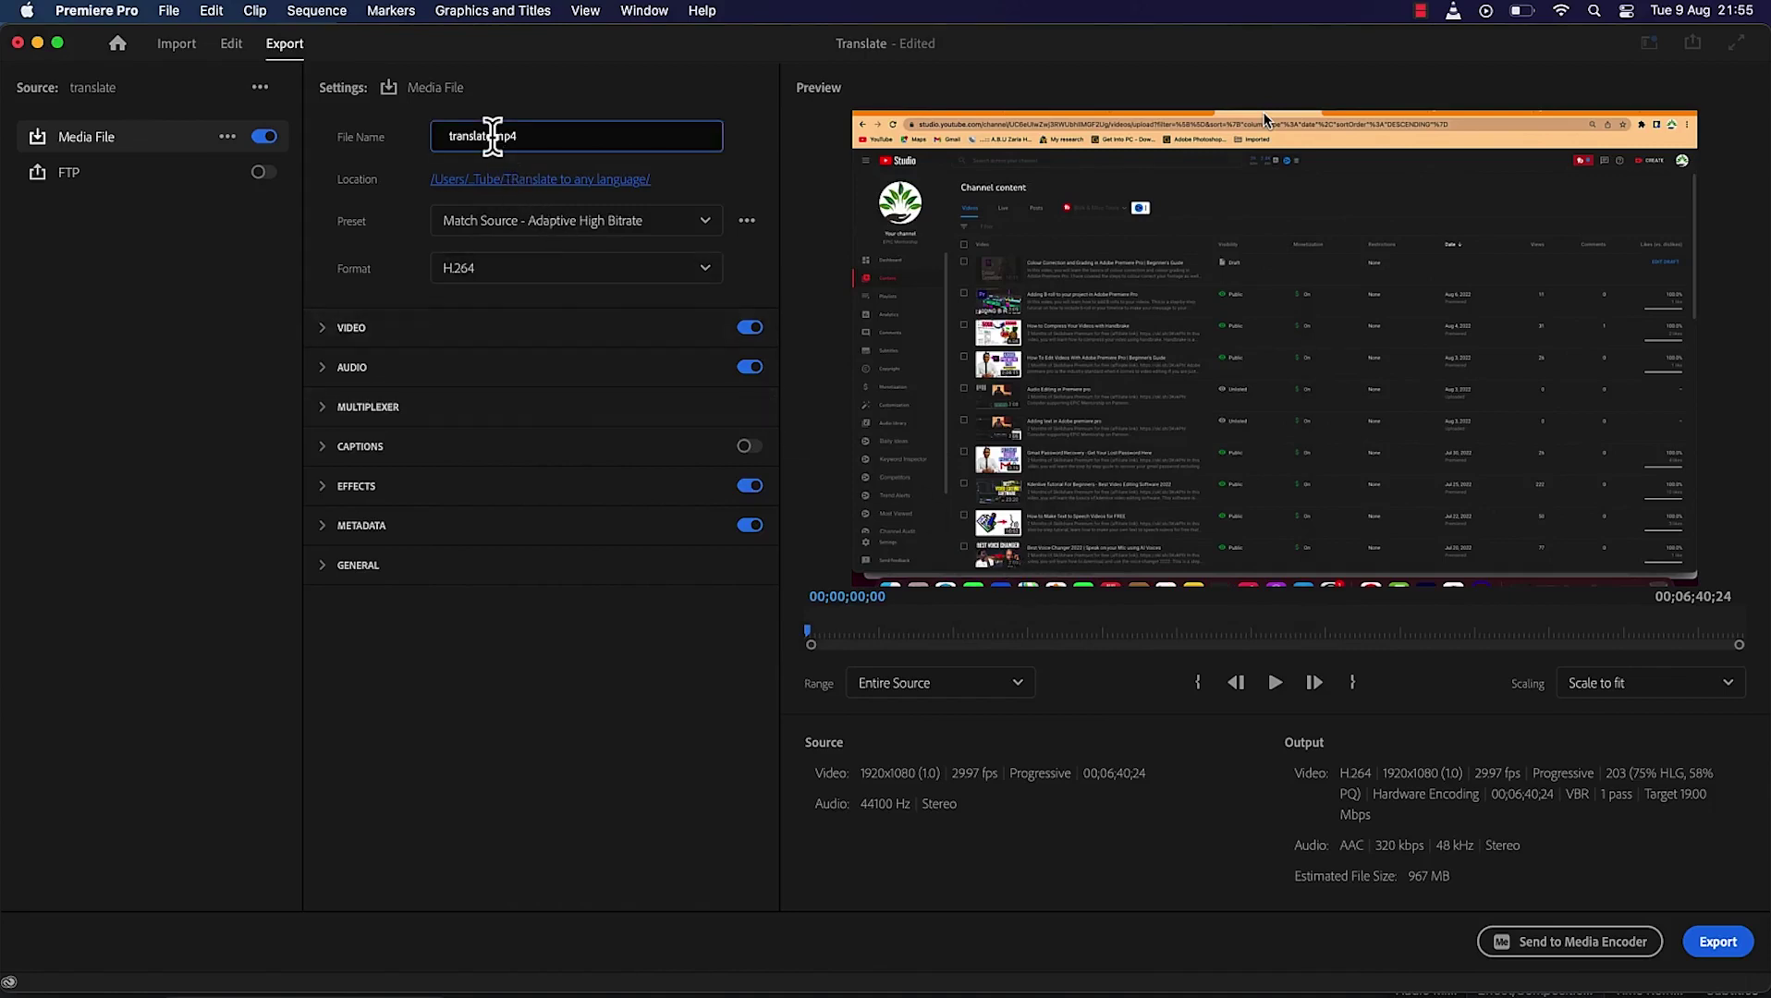
type("_1")
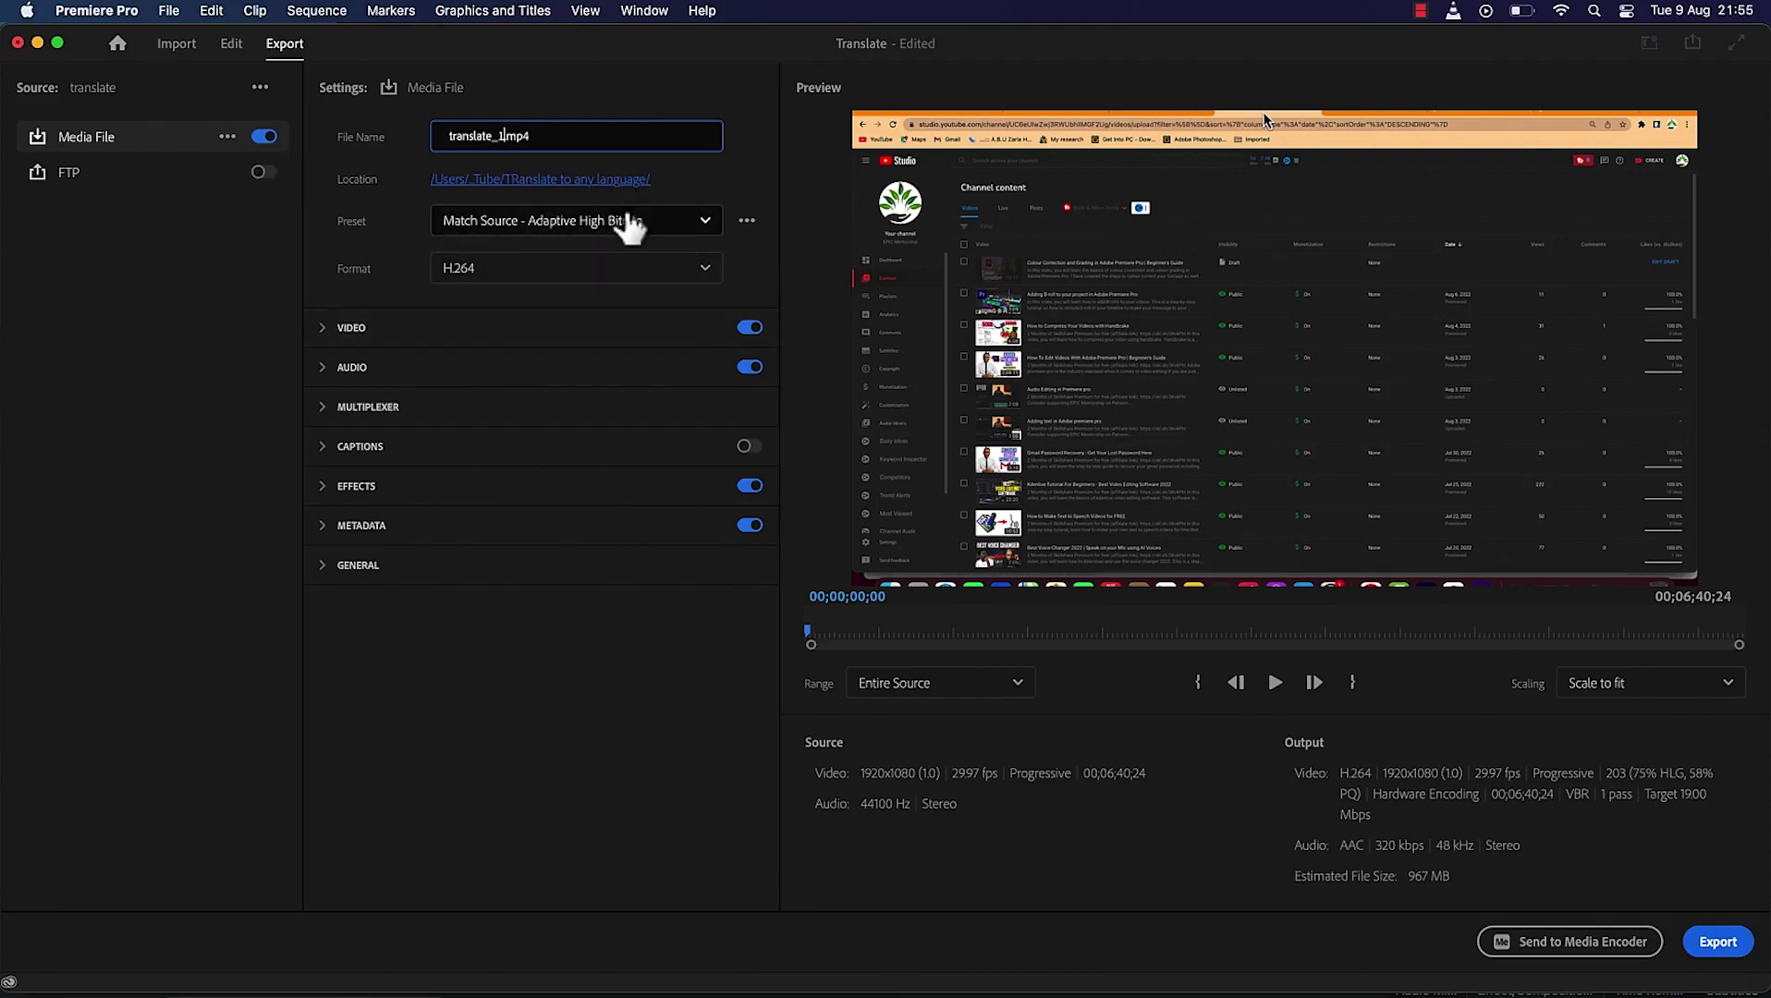
key("Return")
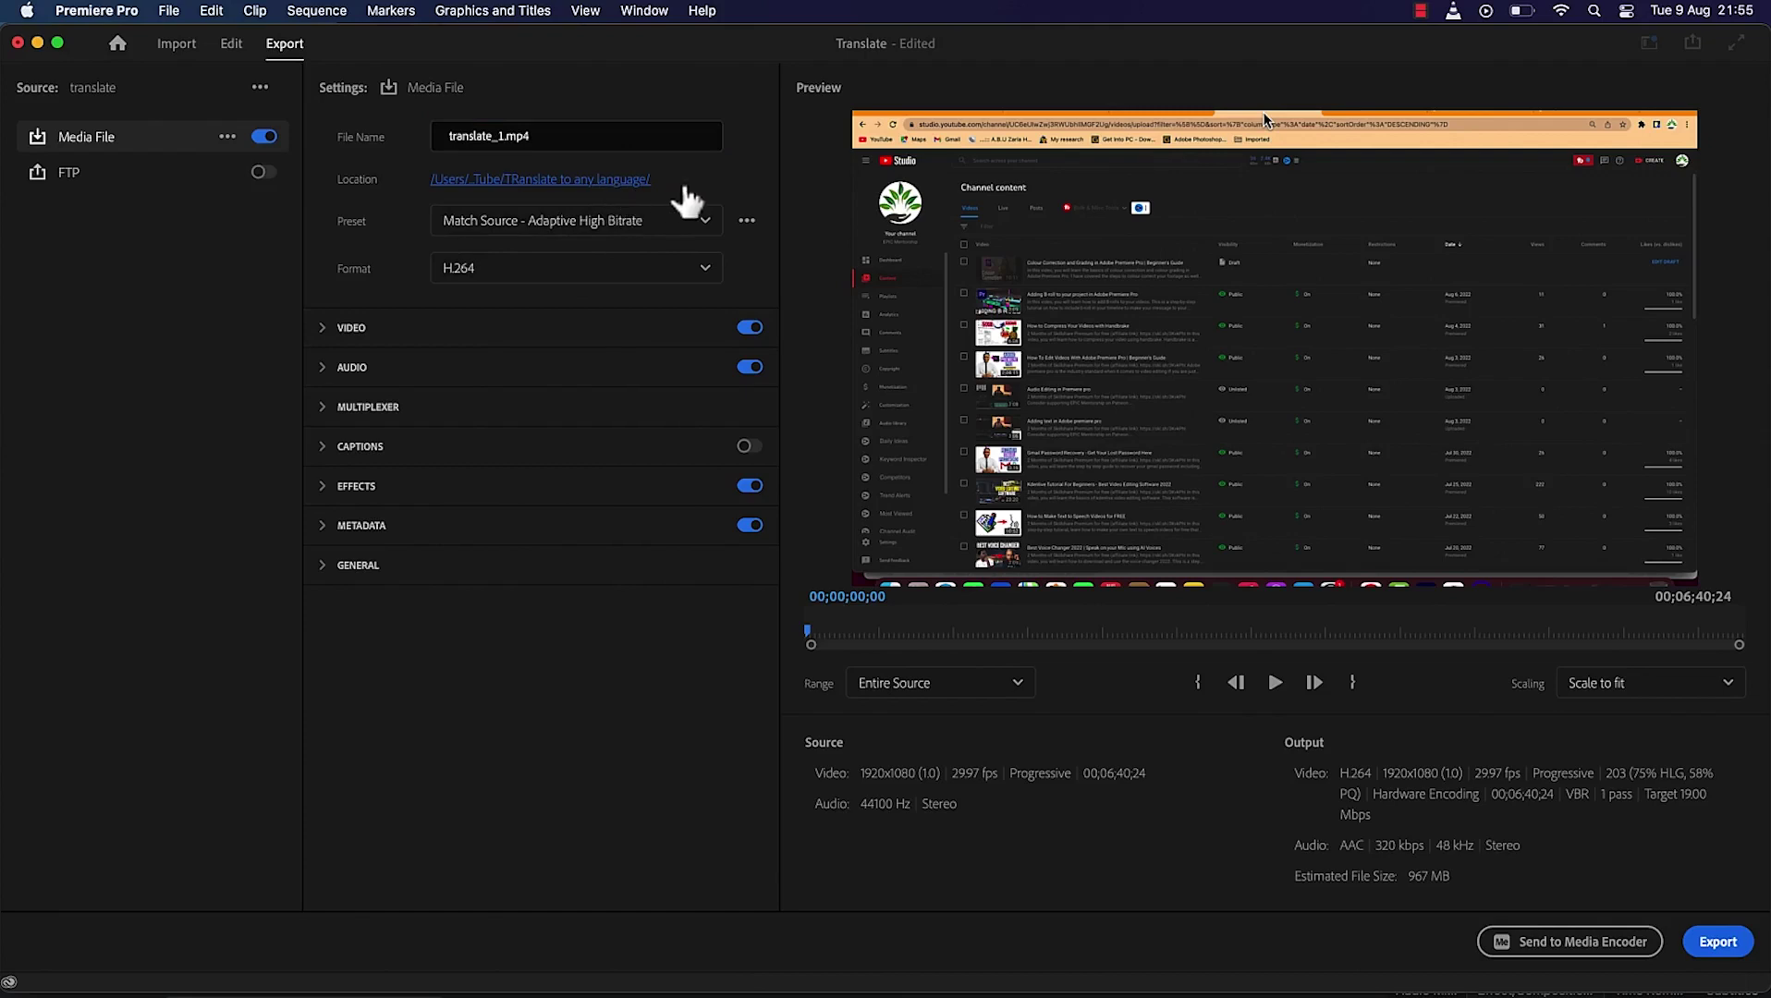
Reselect the "TRanslate to any language" folder inside YouTube as the location for translate_1.mp4.
left_click(648, 181)
left_click(993, 200)
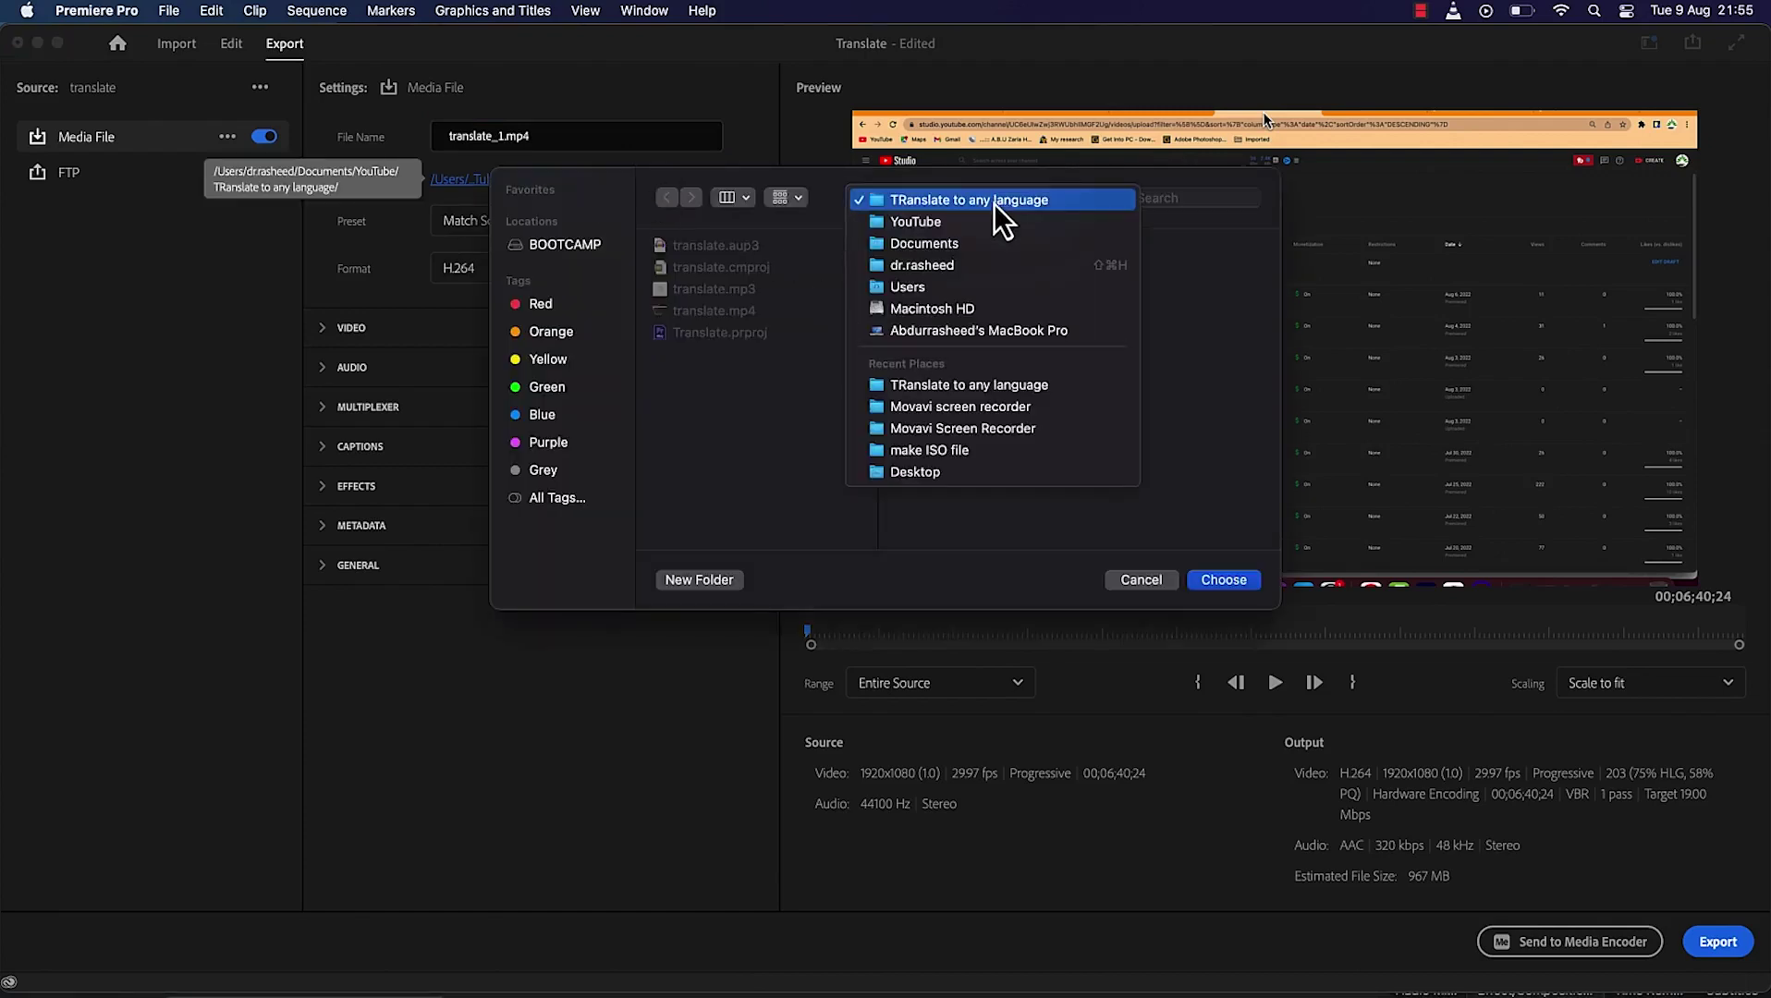
left_click(996, 225)
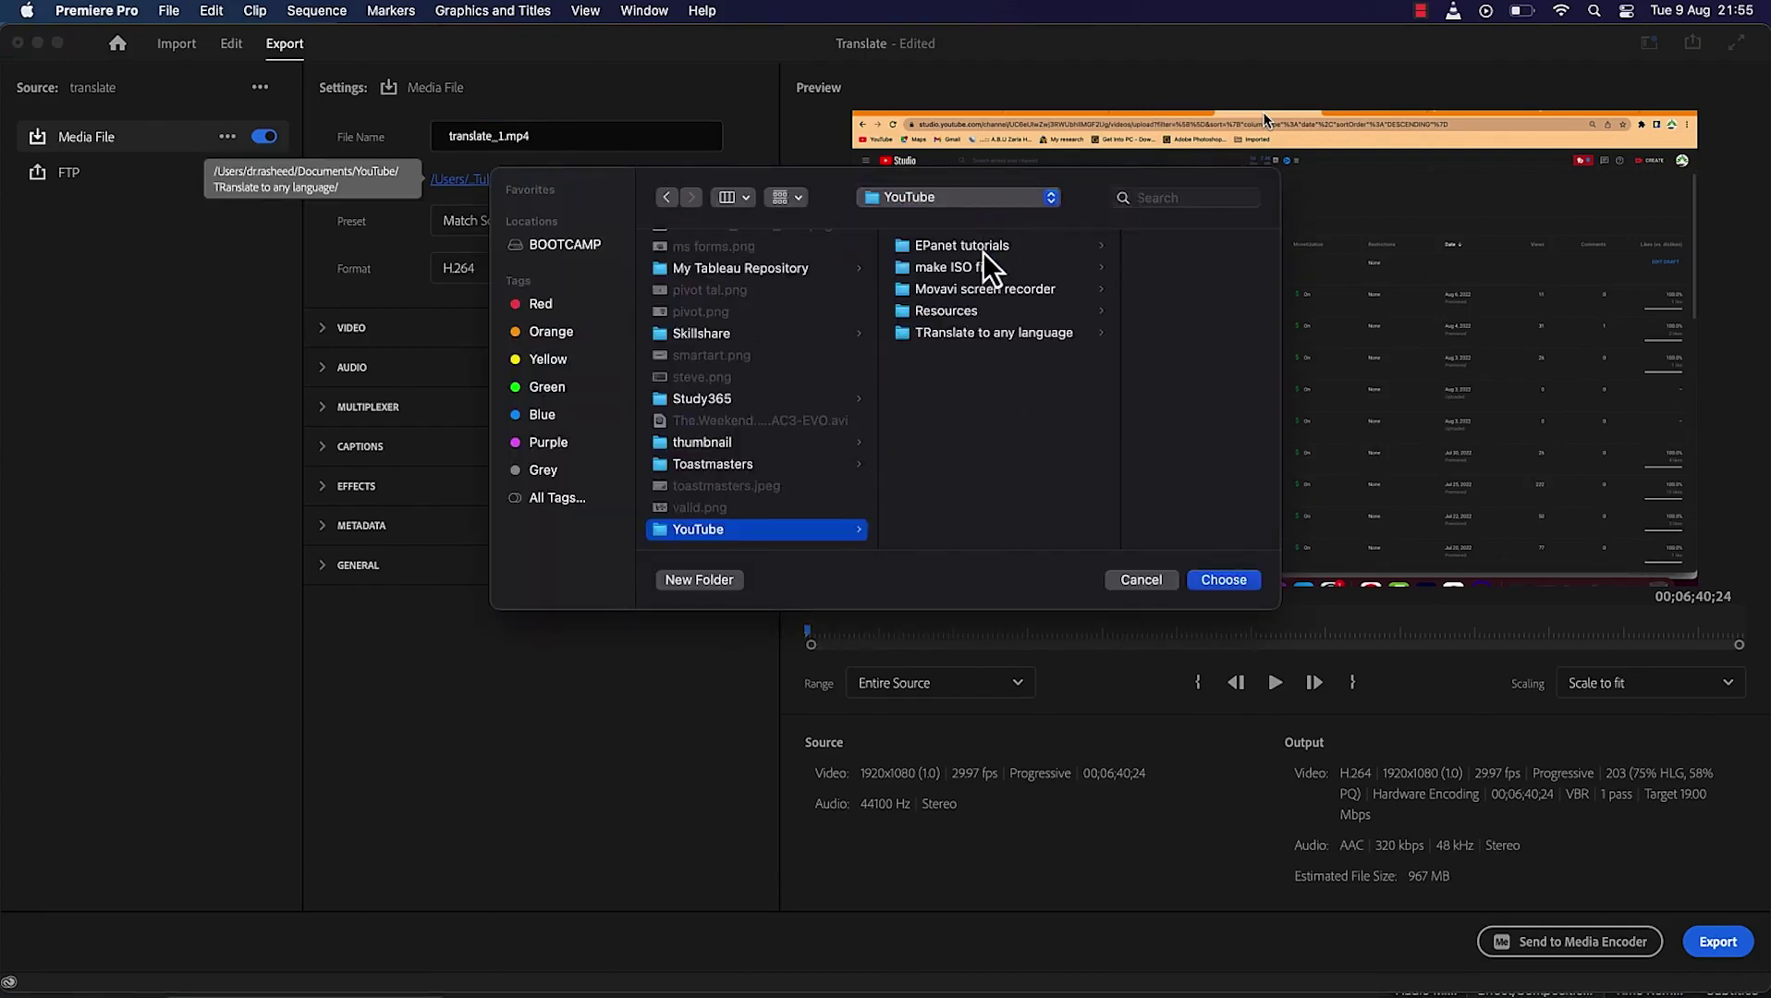
left_click(971, 333)
left_click(1223, 581)
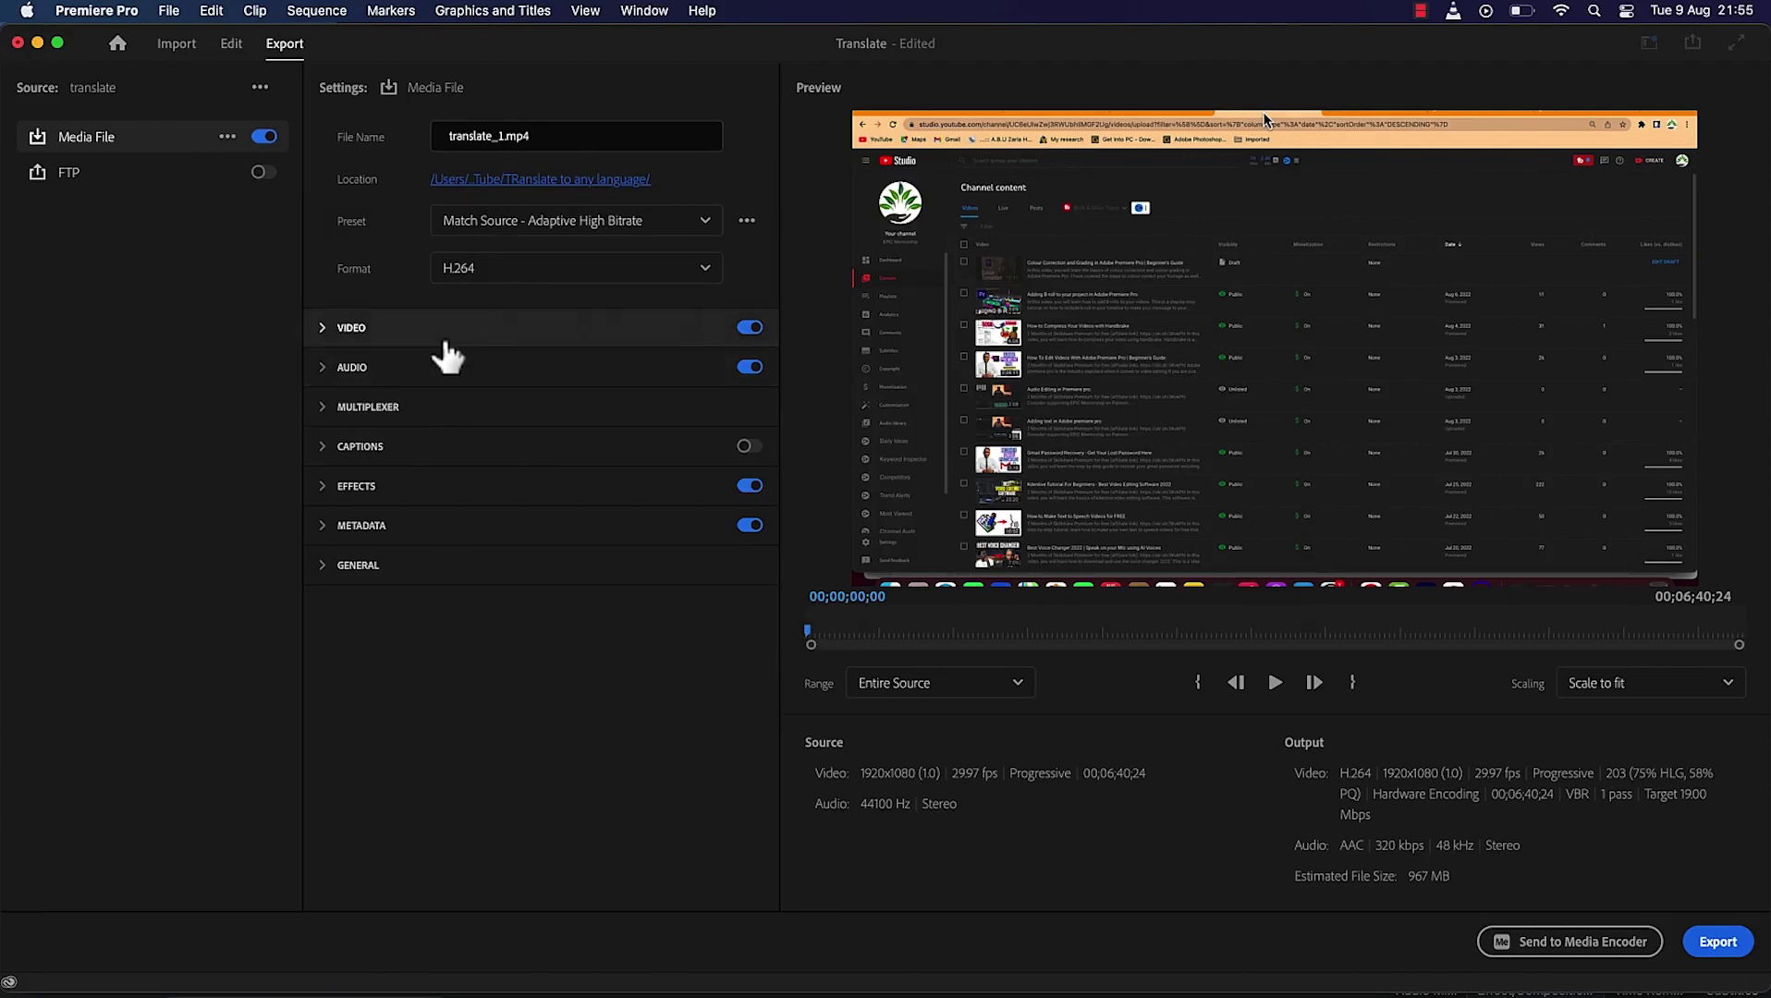
left_click(481, 274)
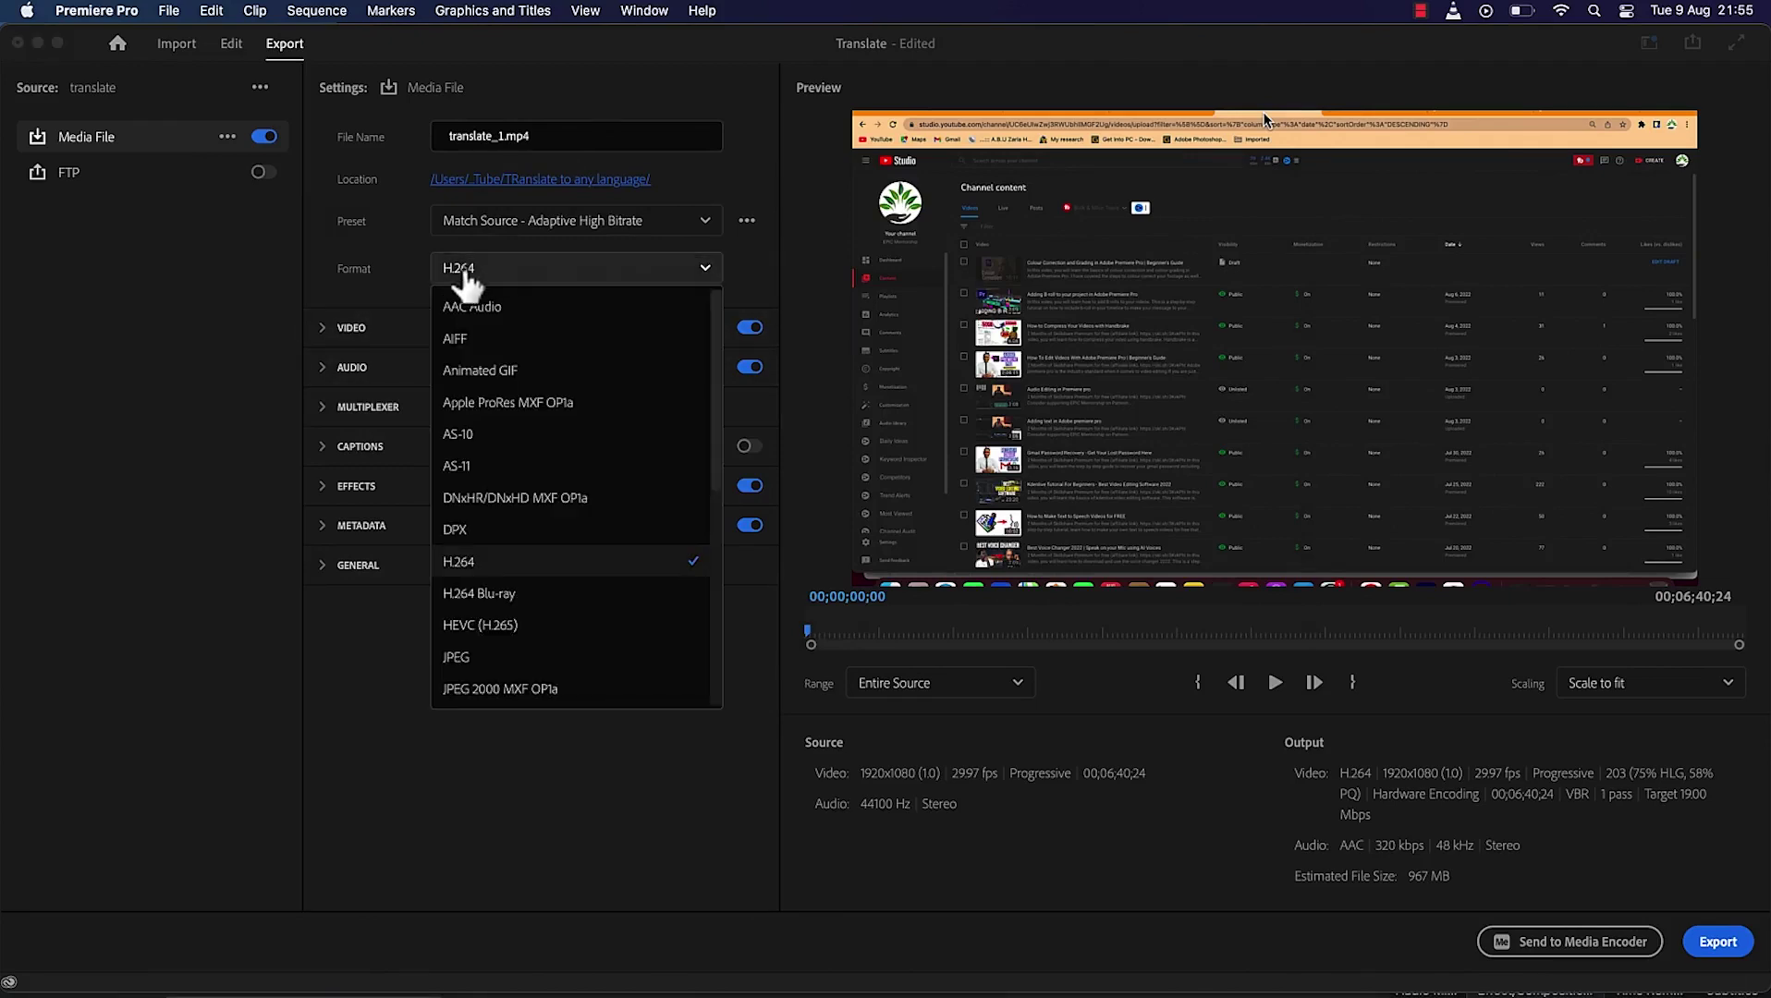
left_click(384, 301)
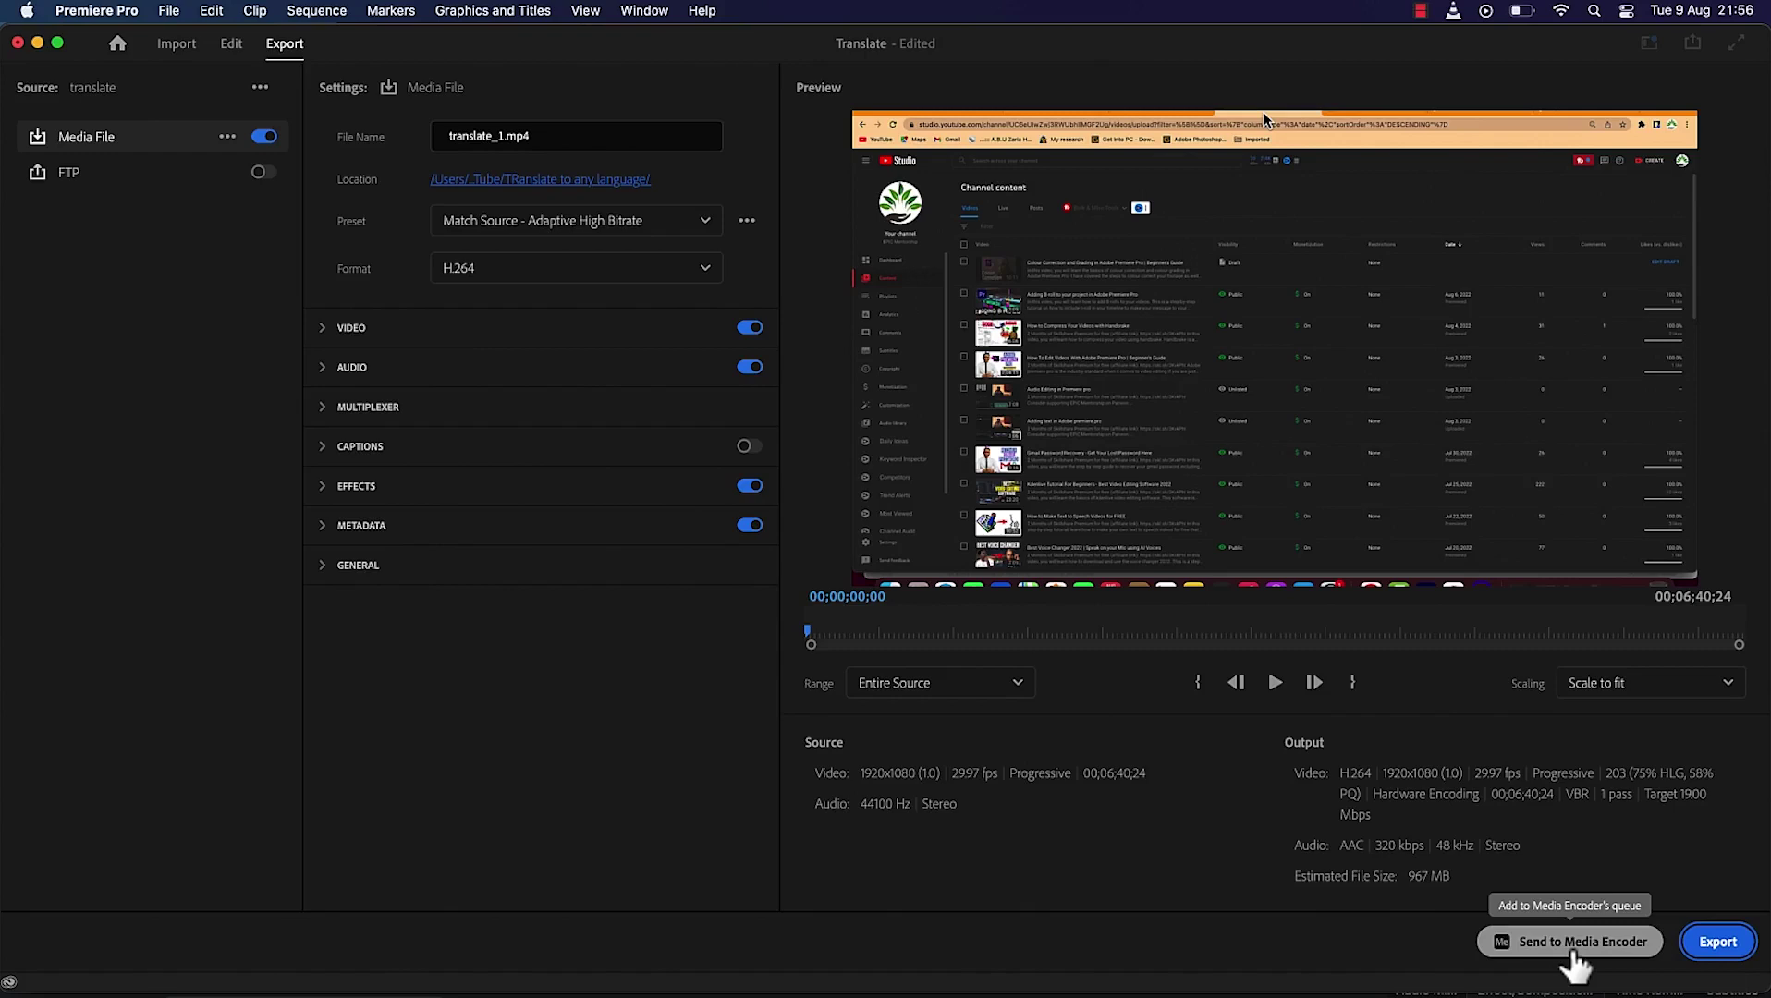
Send the translate_1.mp4 export to Adobe Media Encoder and start encoding the queue, with the encoder window minimized.
left_click(1571, 952)
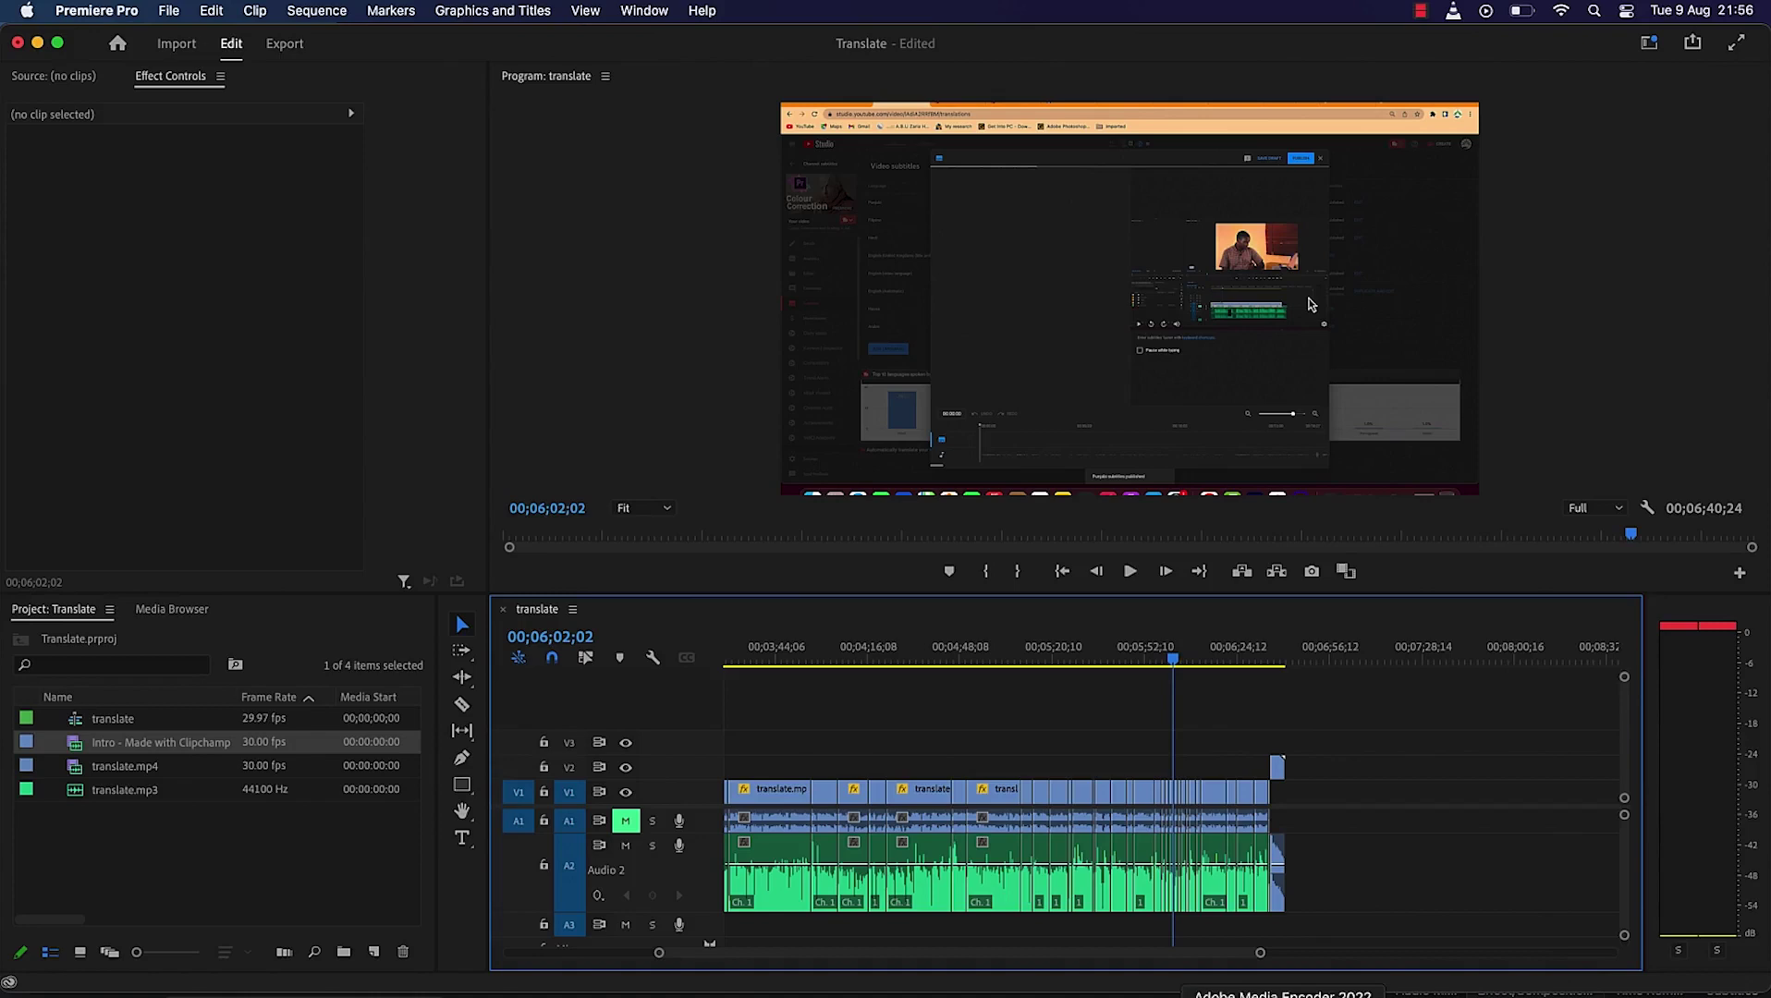
left_click(945, 387)
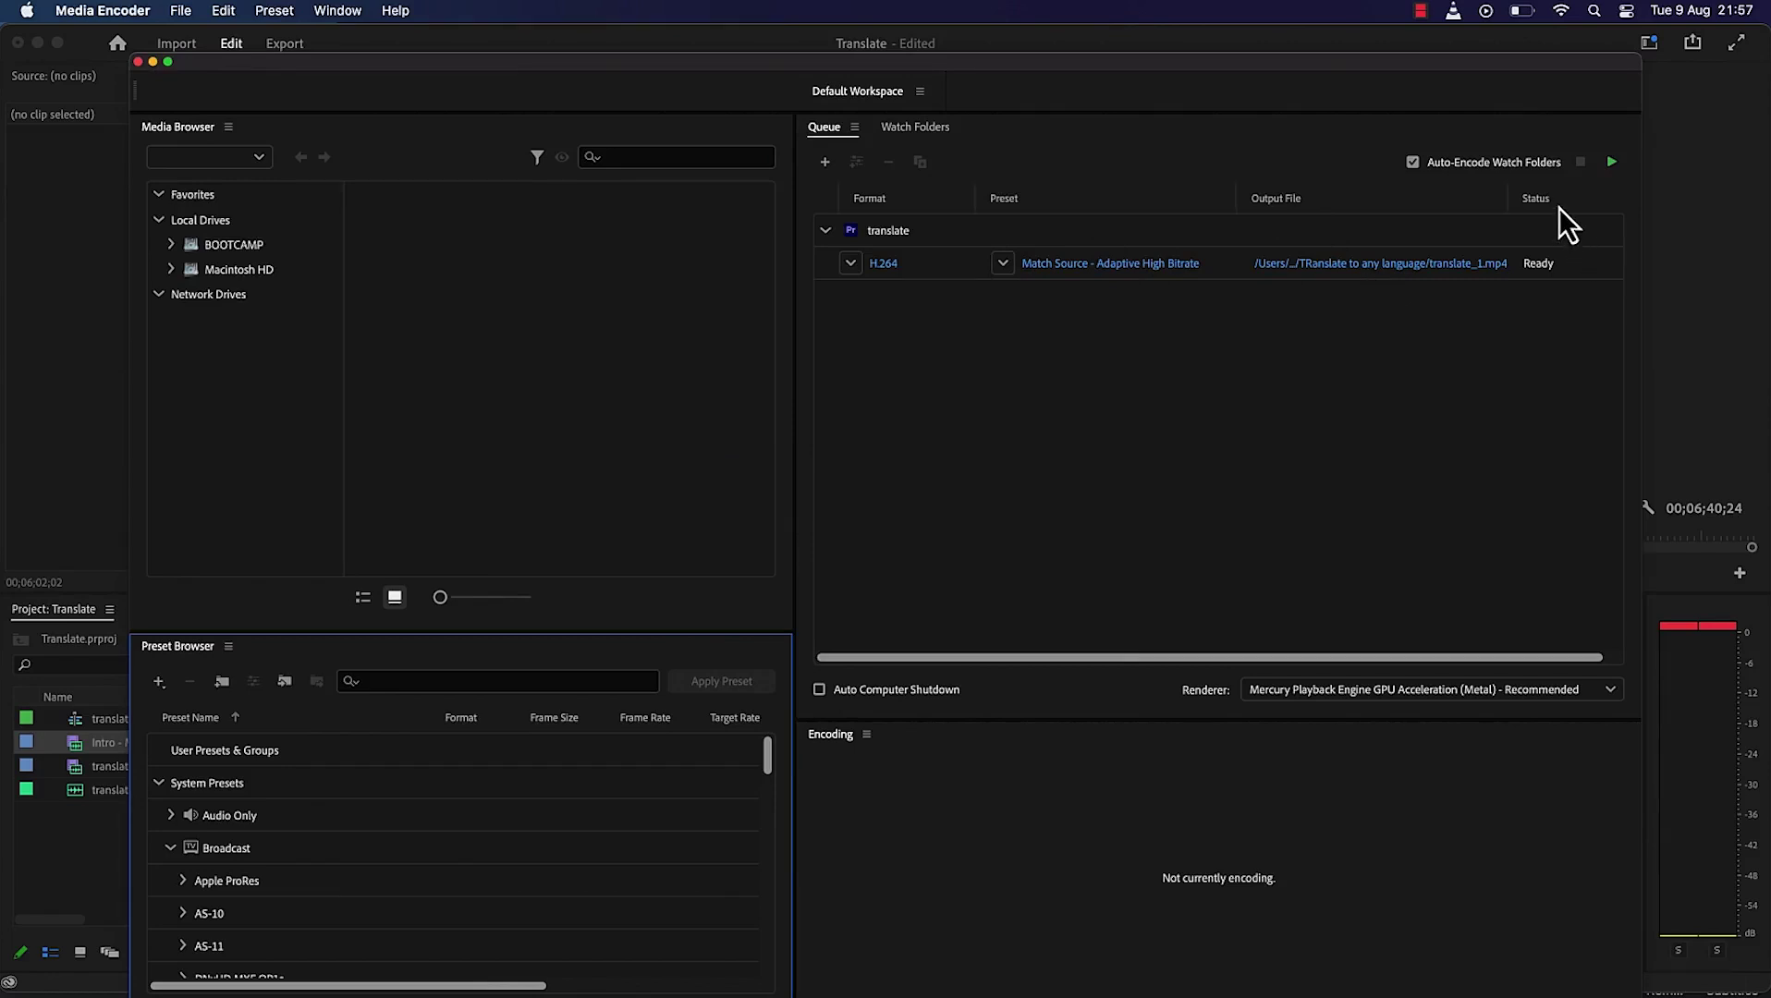
left_click(1613, 164)
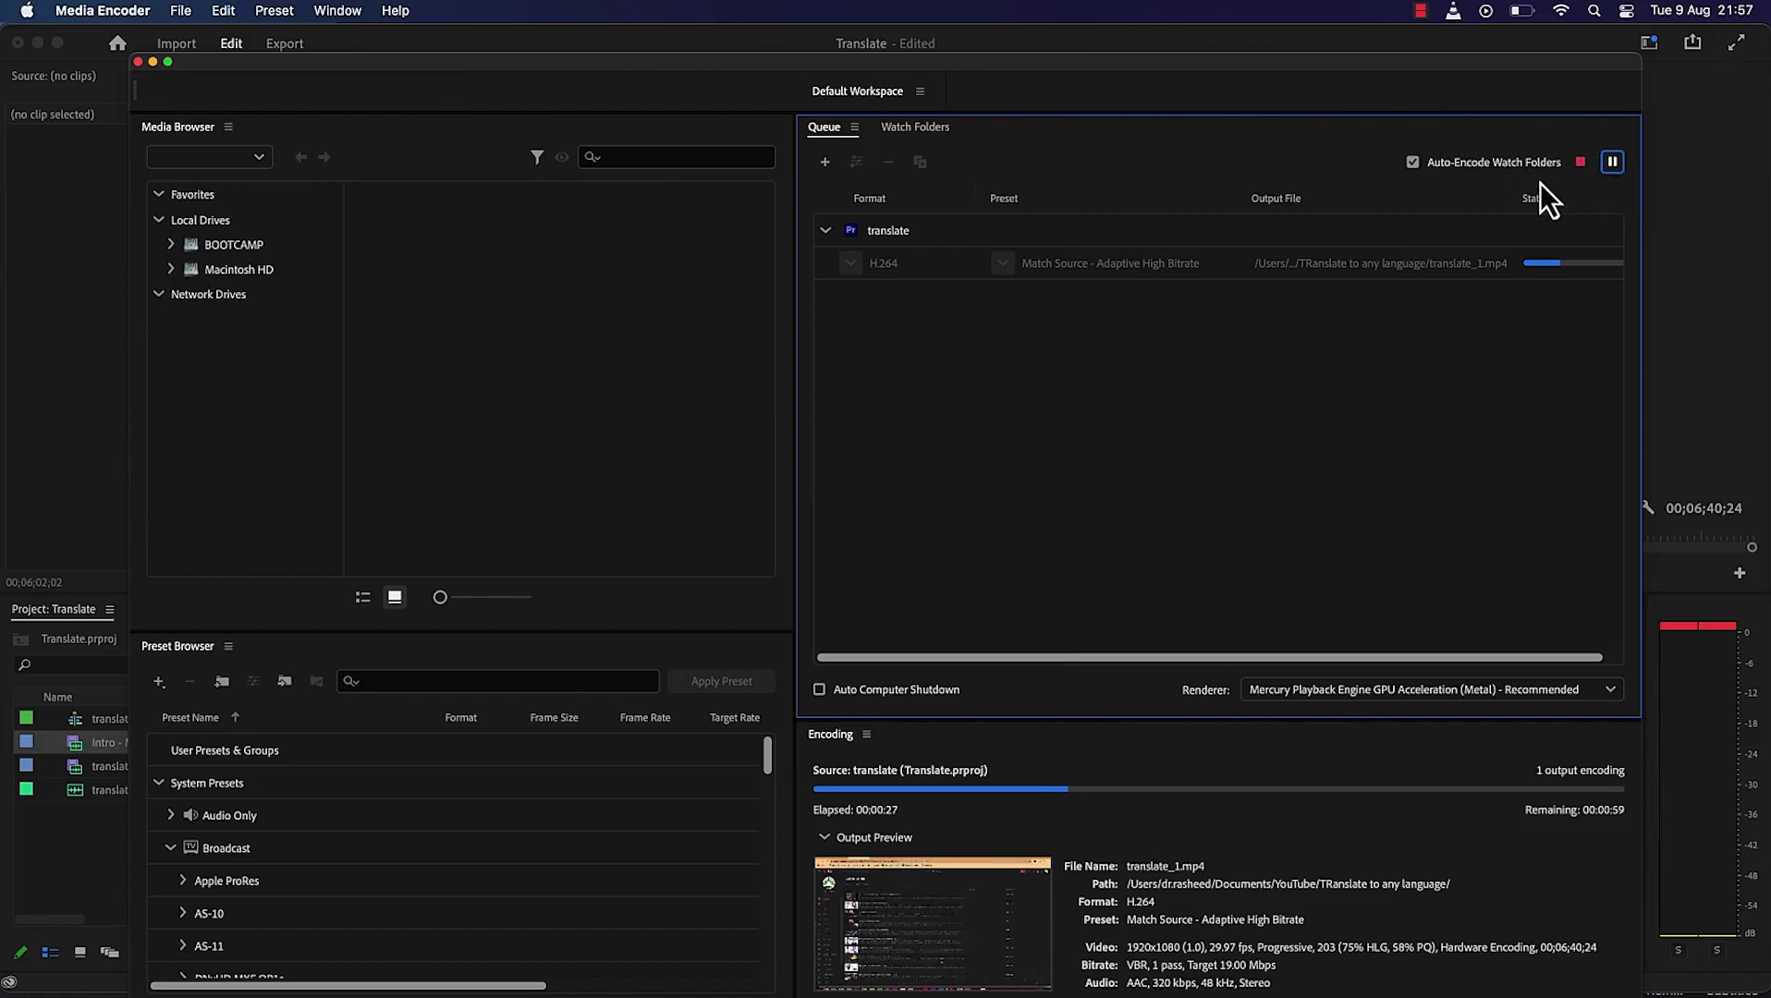
left_click(152, 63)
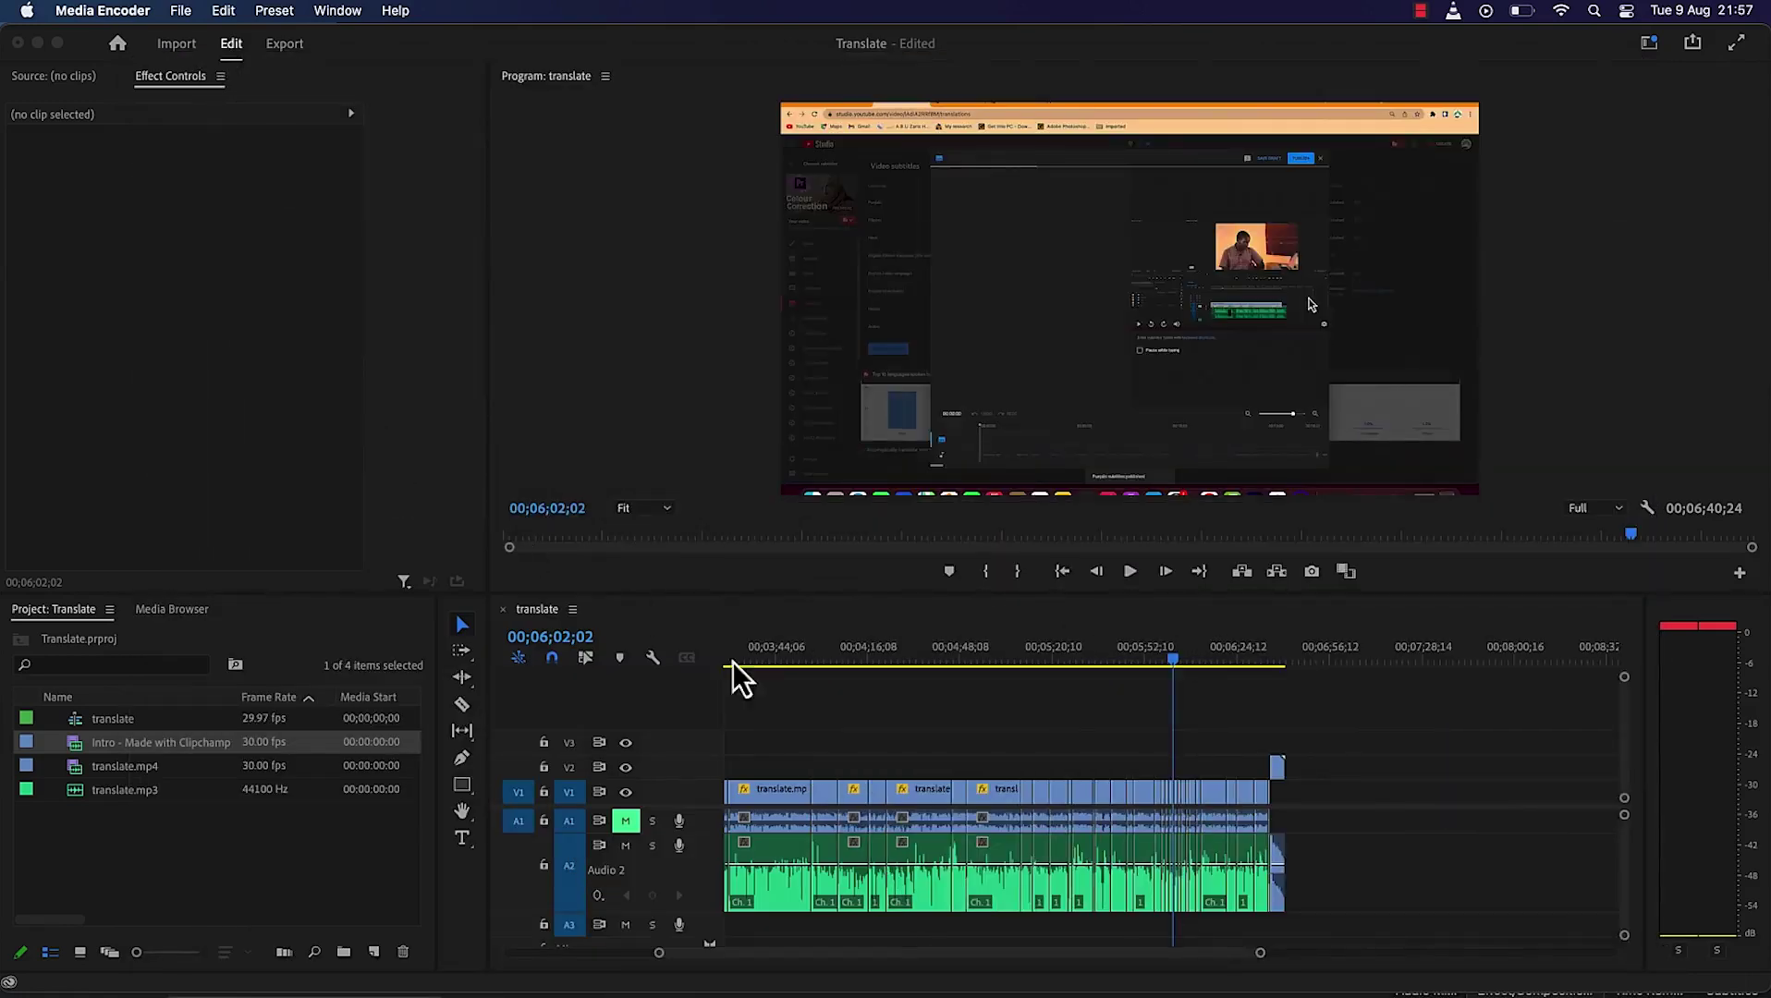
left_click(192, 838)
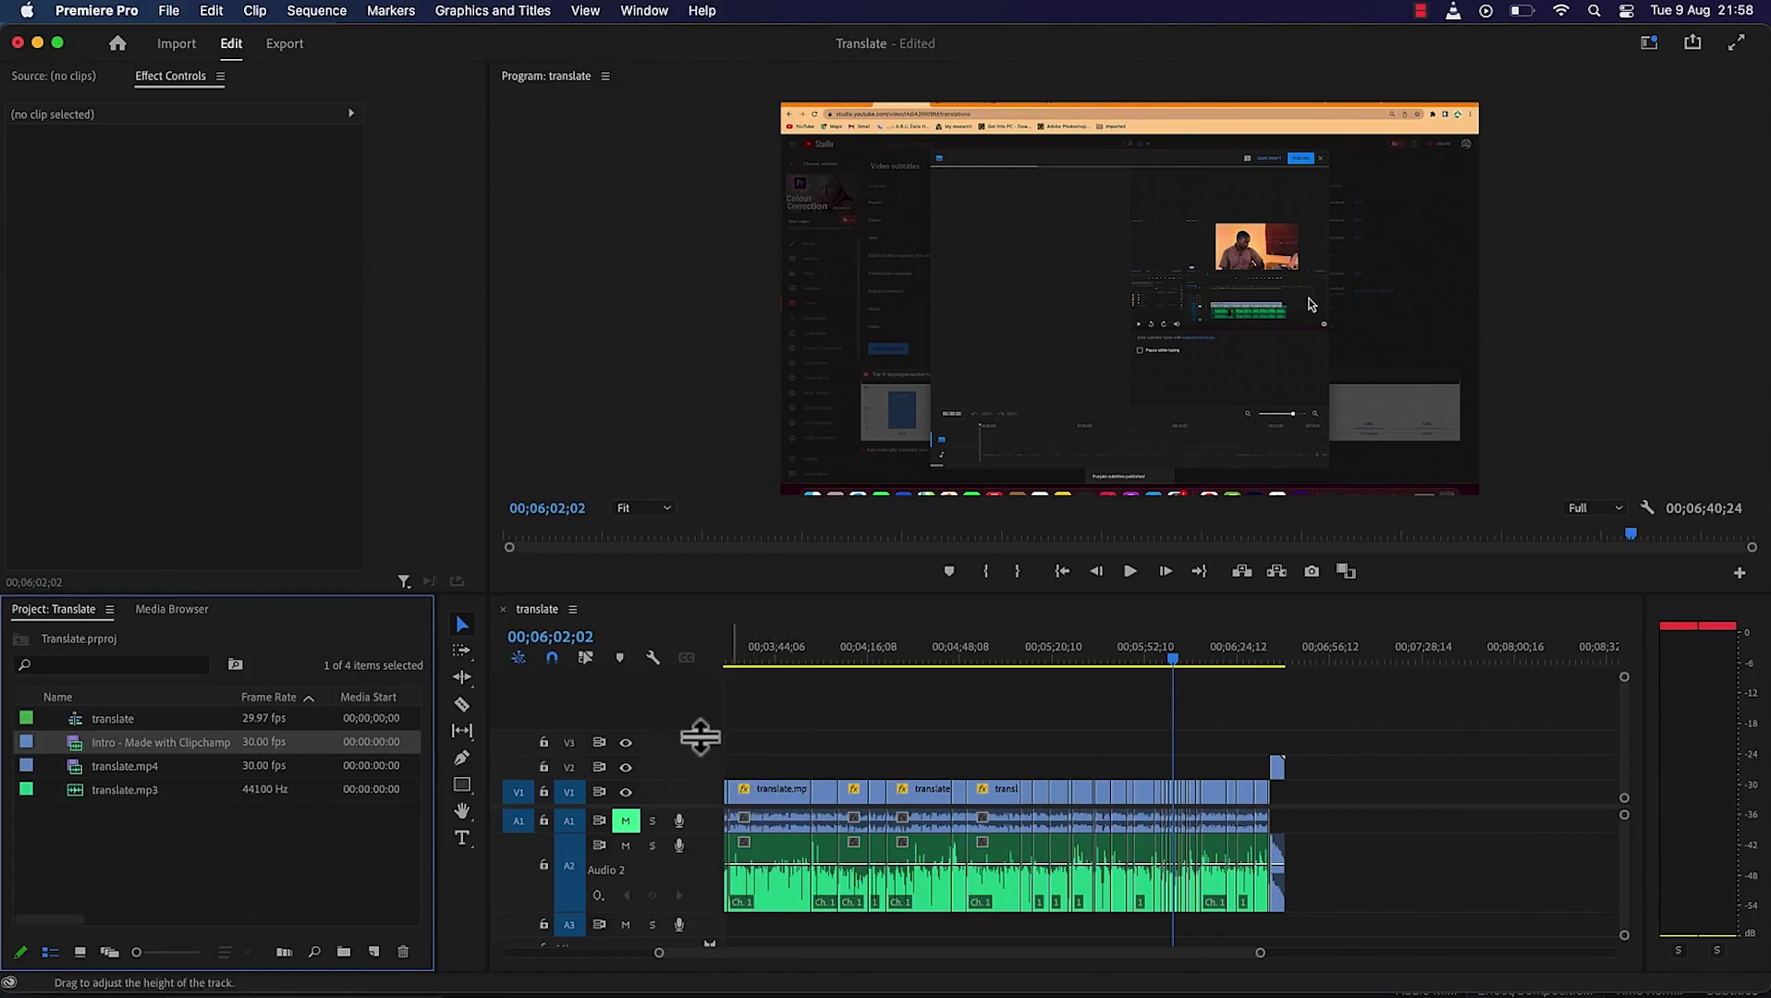
left_click(283, 44)
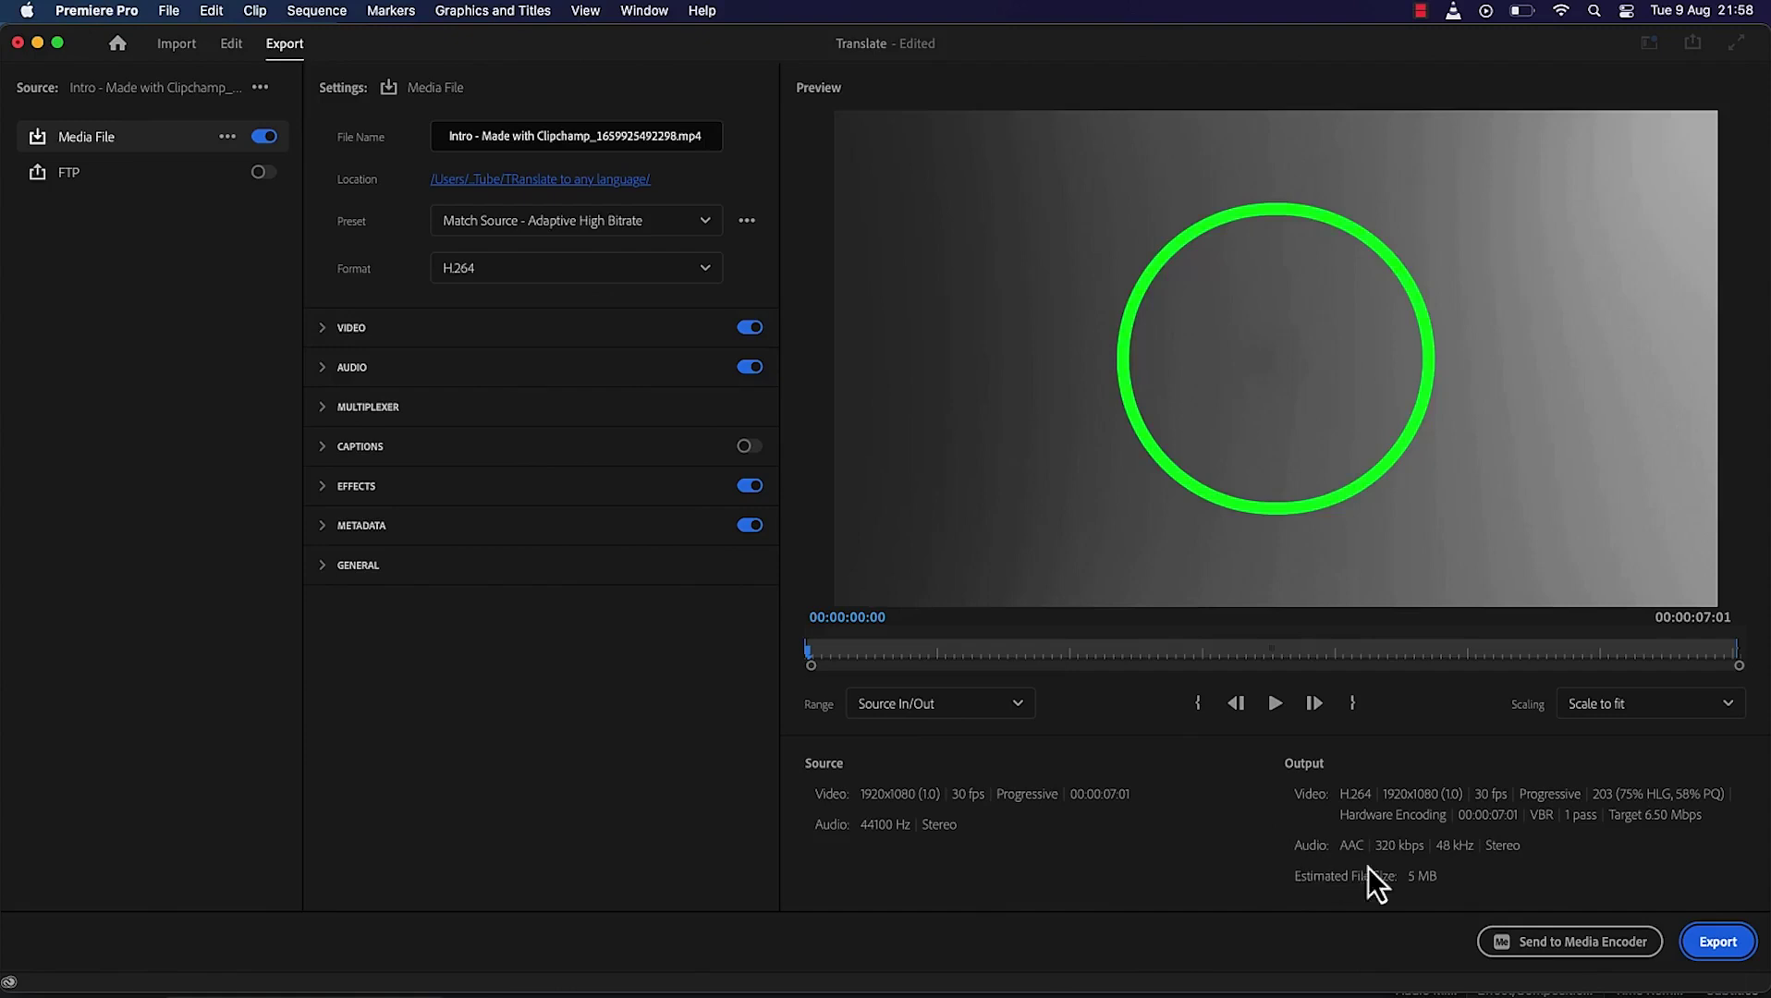
left_click(1539, 943)
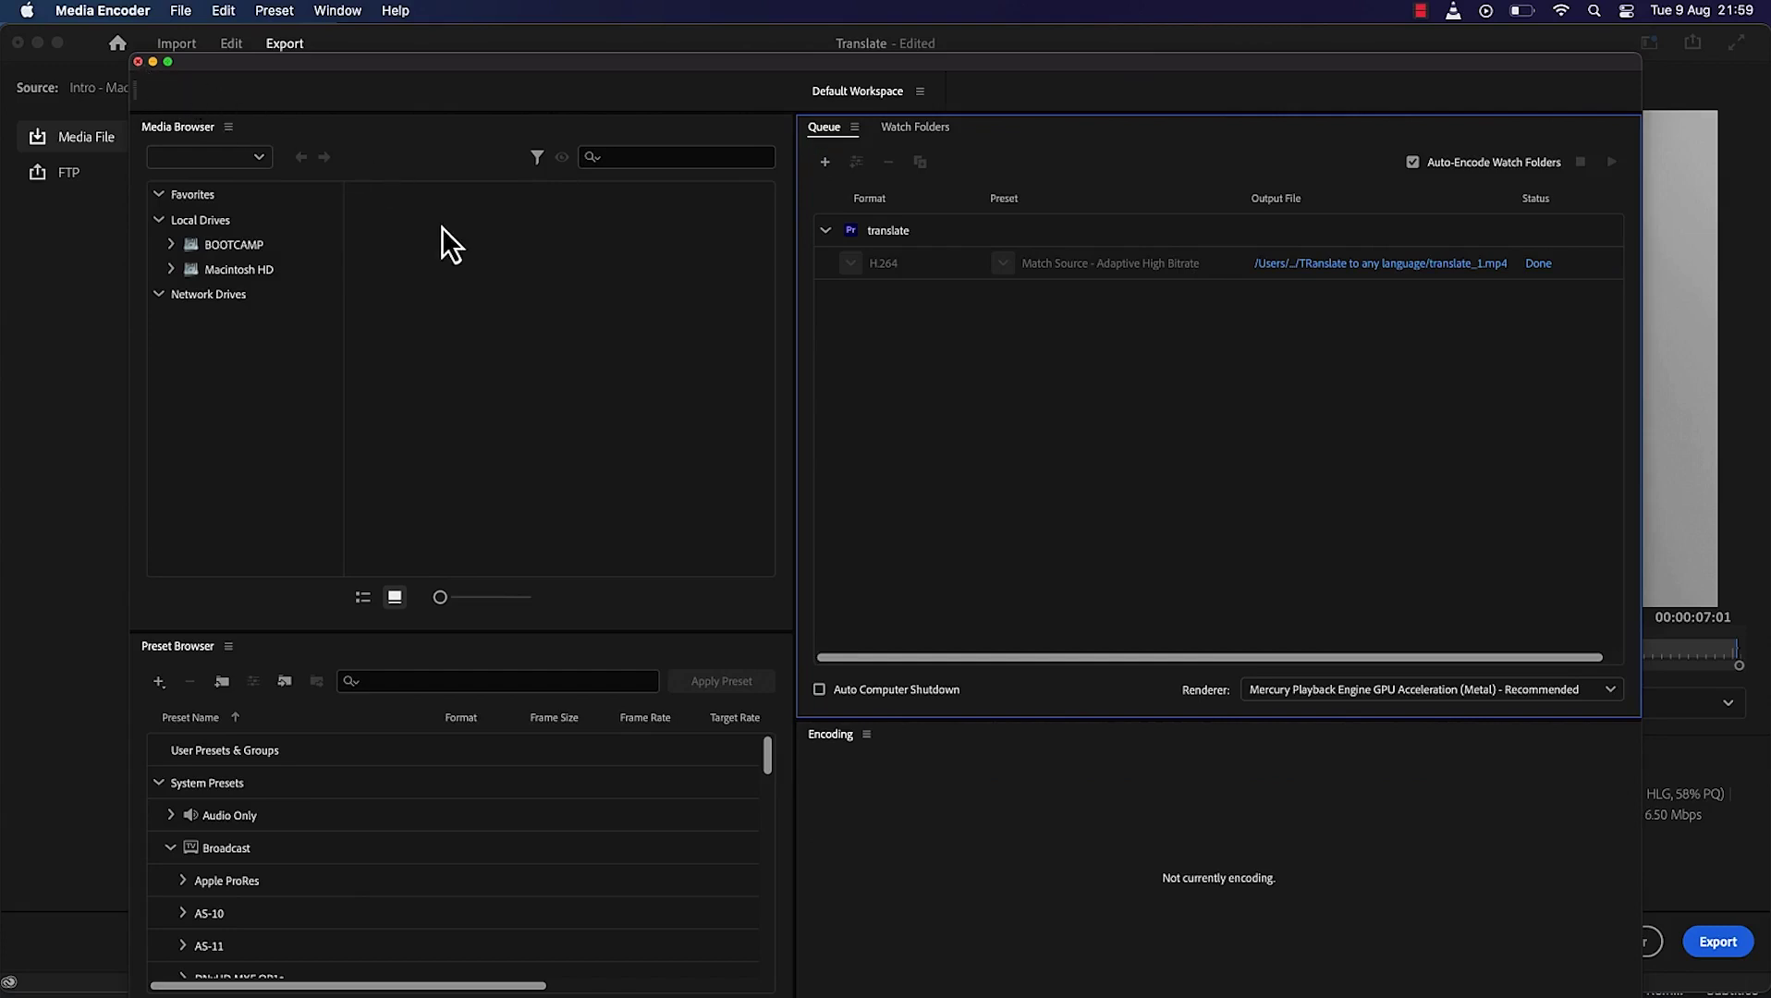
key("super+Tab")
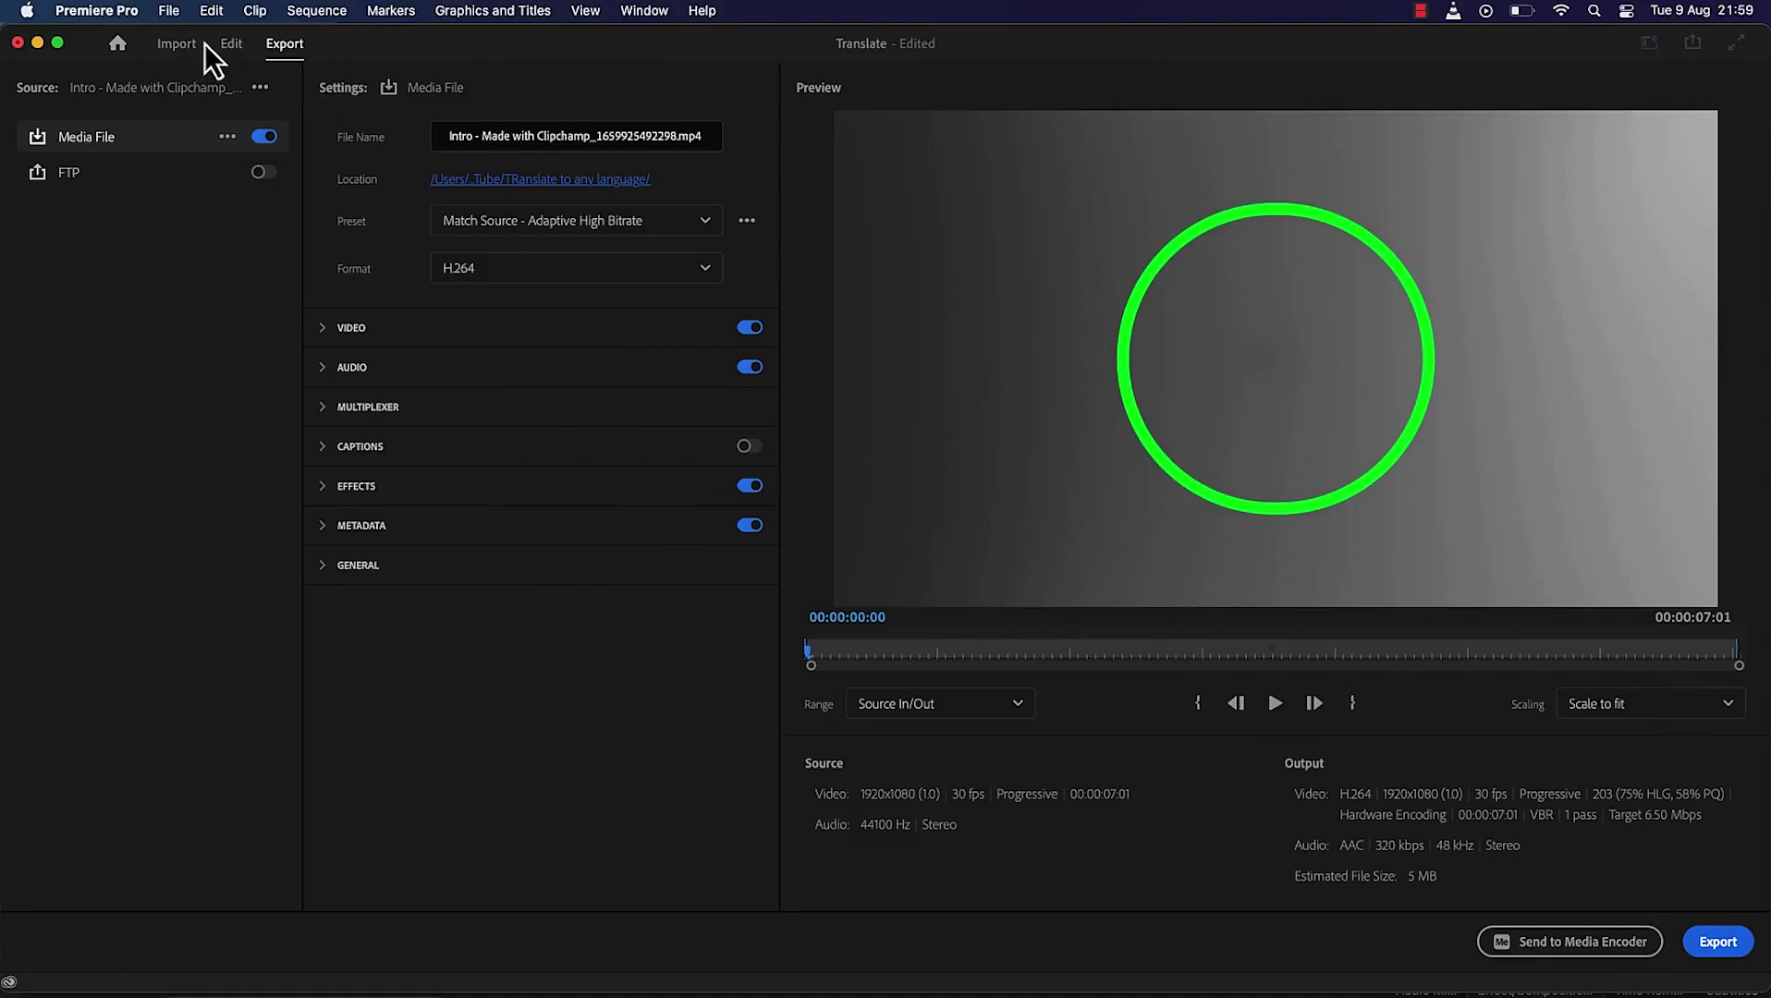
left_click(230, 43)
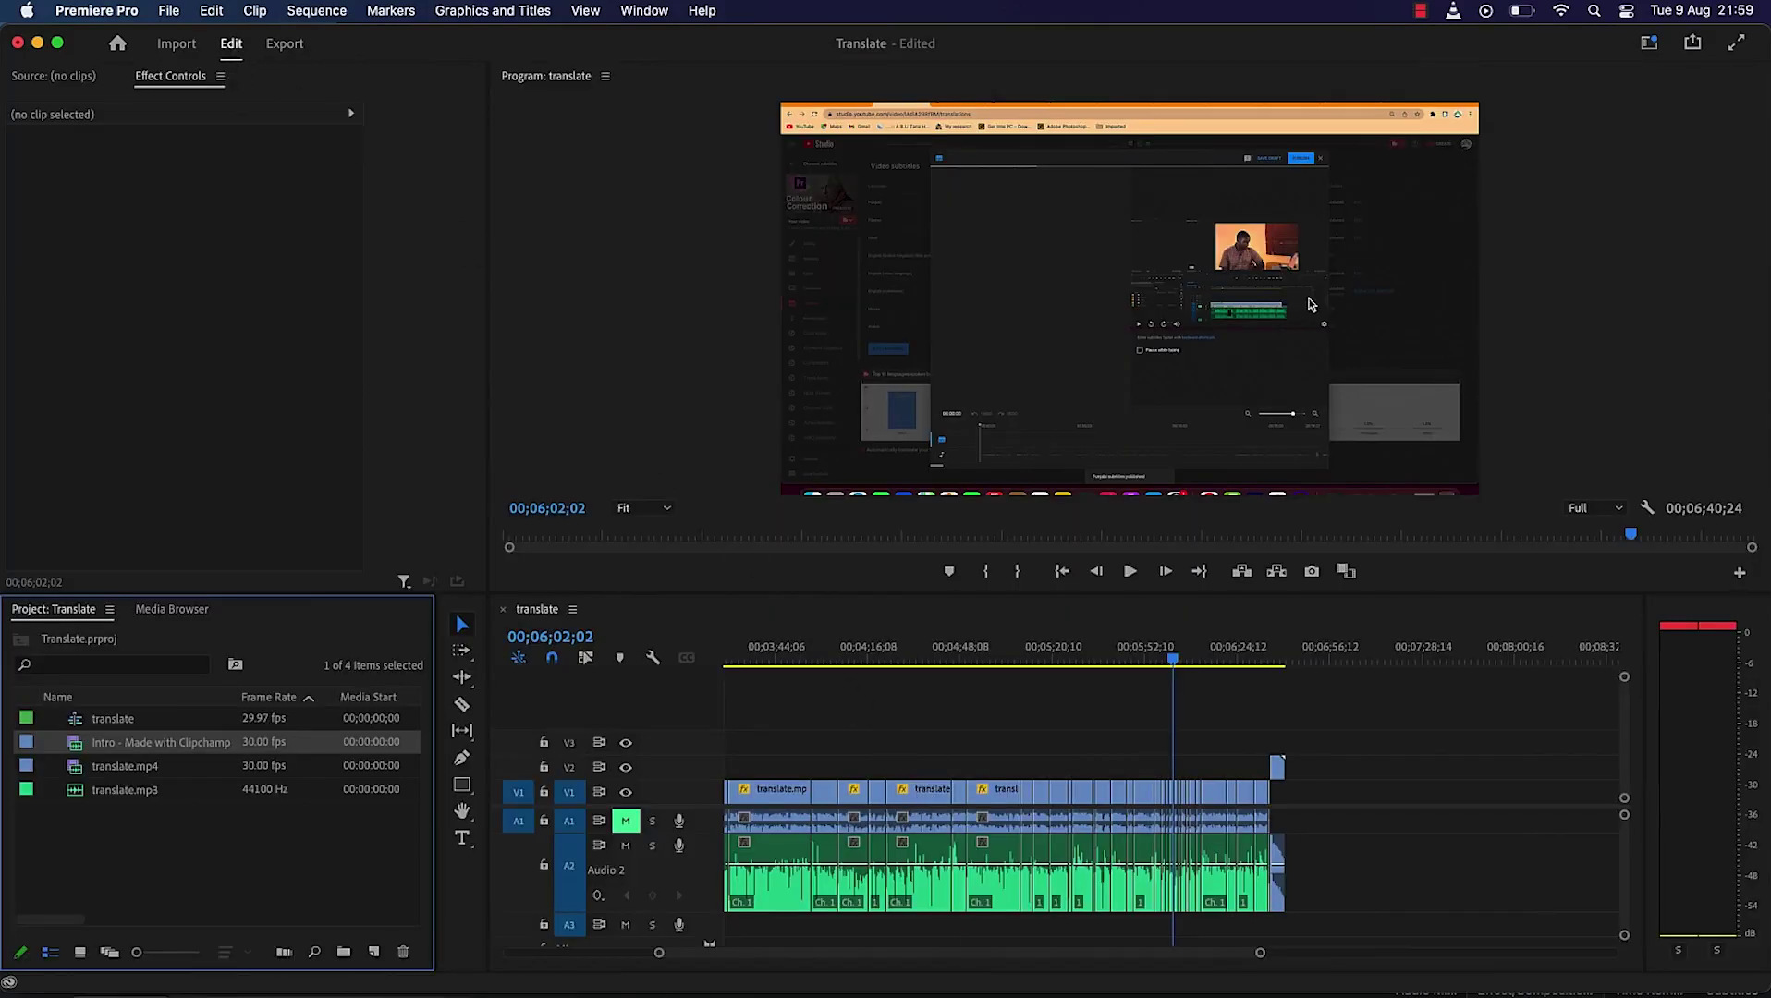
Switch to Finder and open the "TRanslate to any language" folder inside Documents > YouTube.
key("super+Tab")
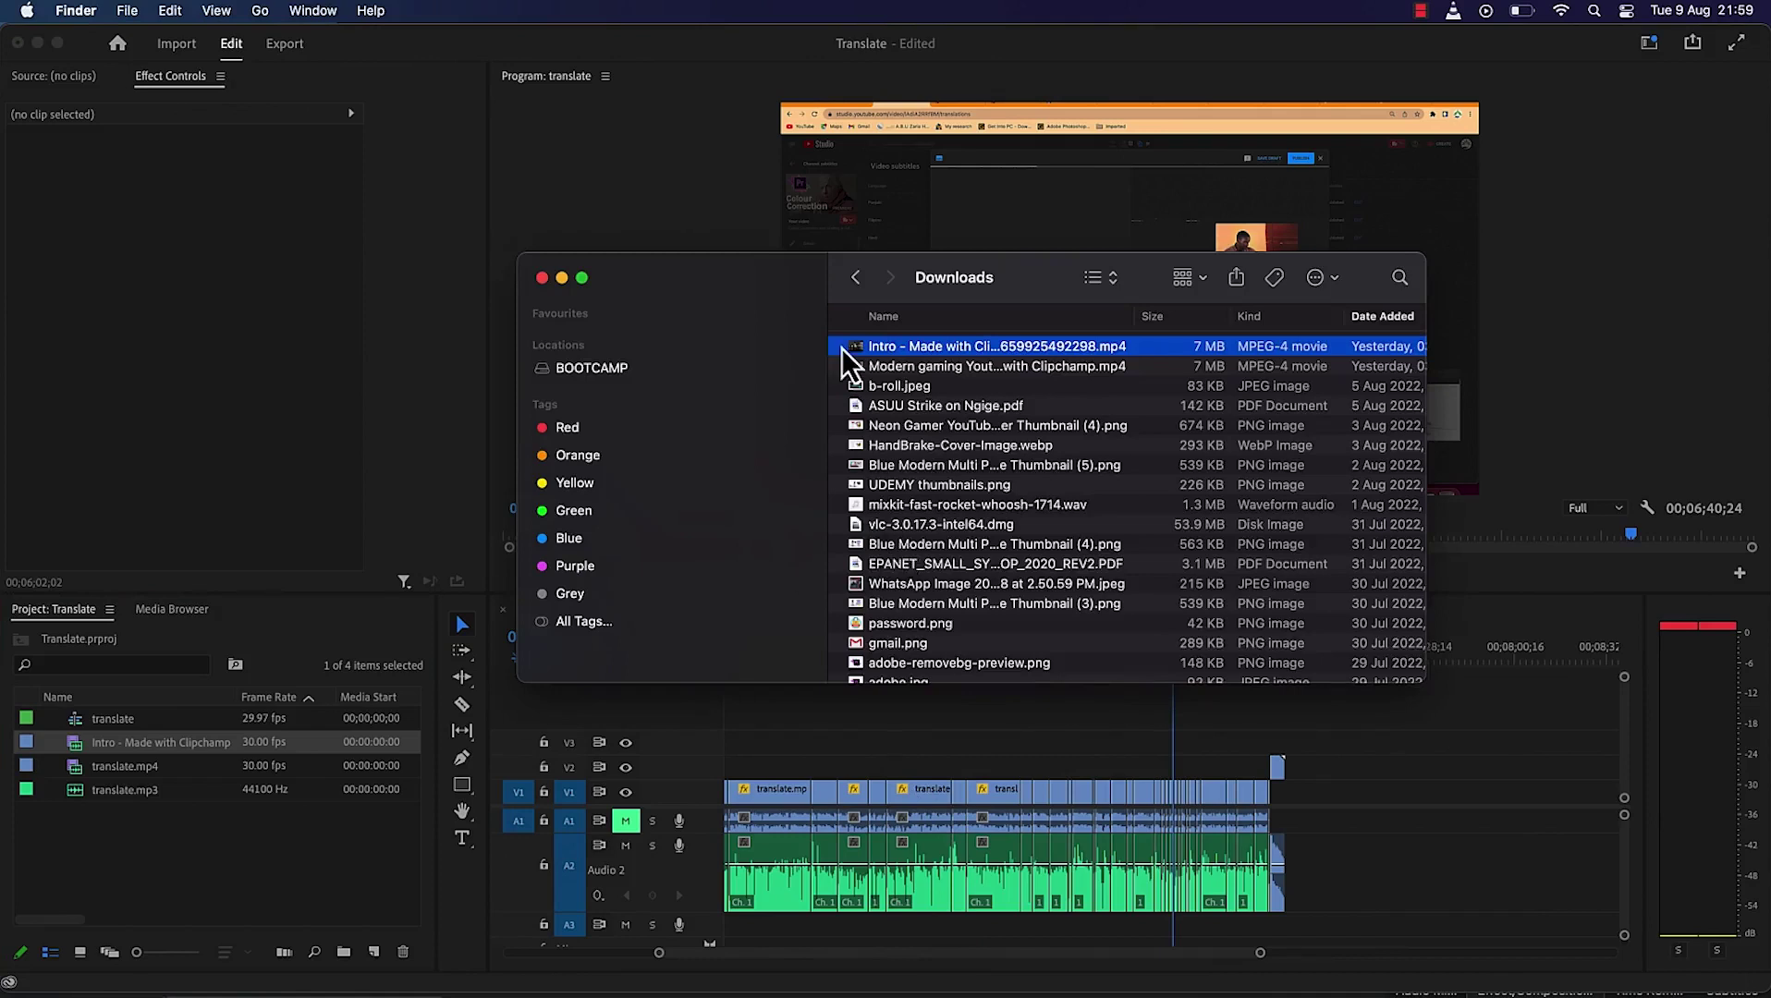
key("shift+super+o")
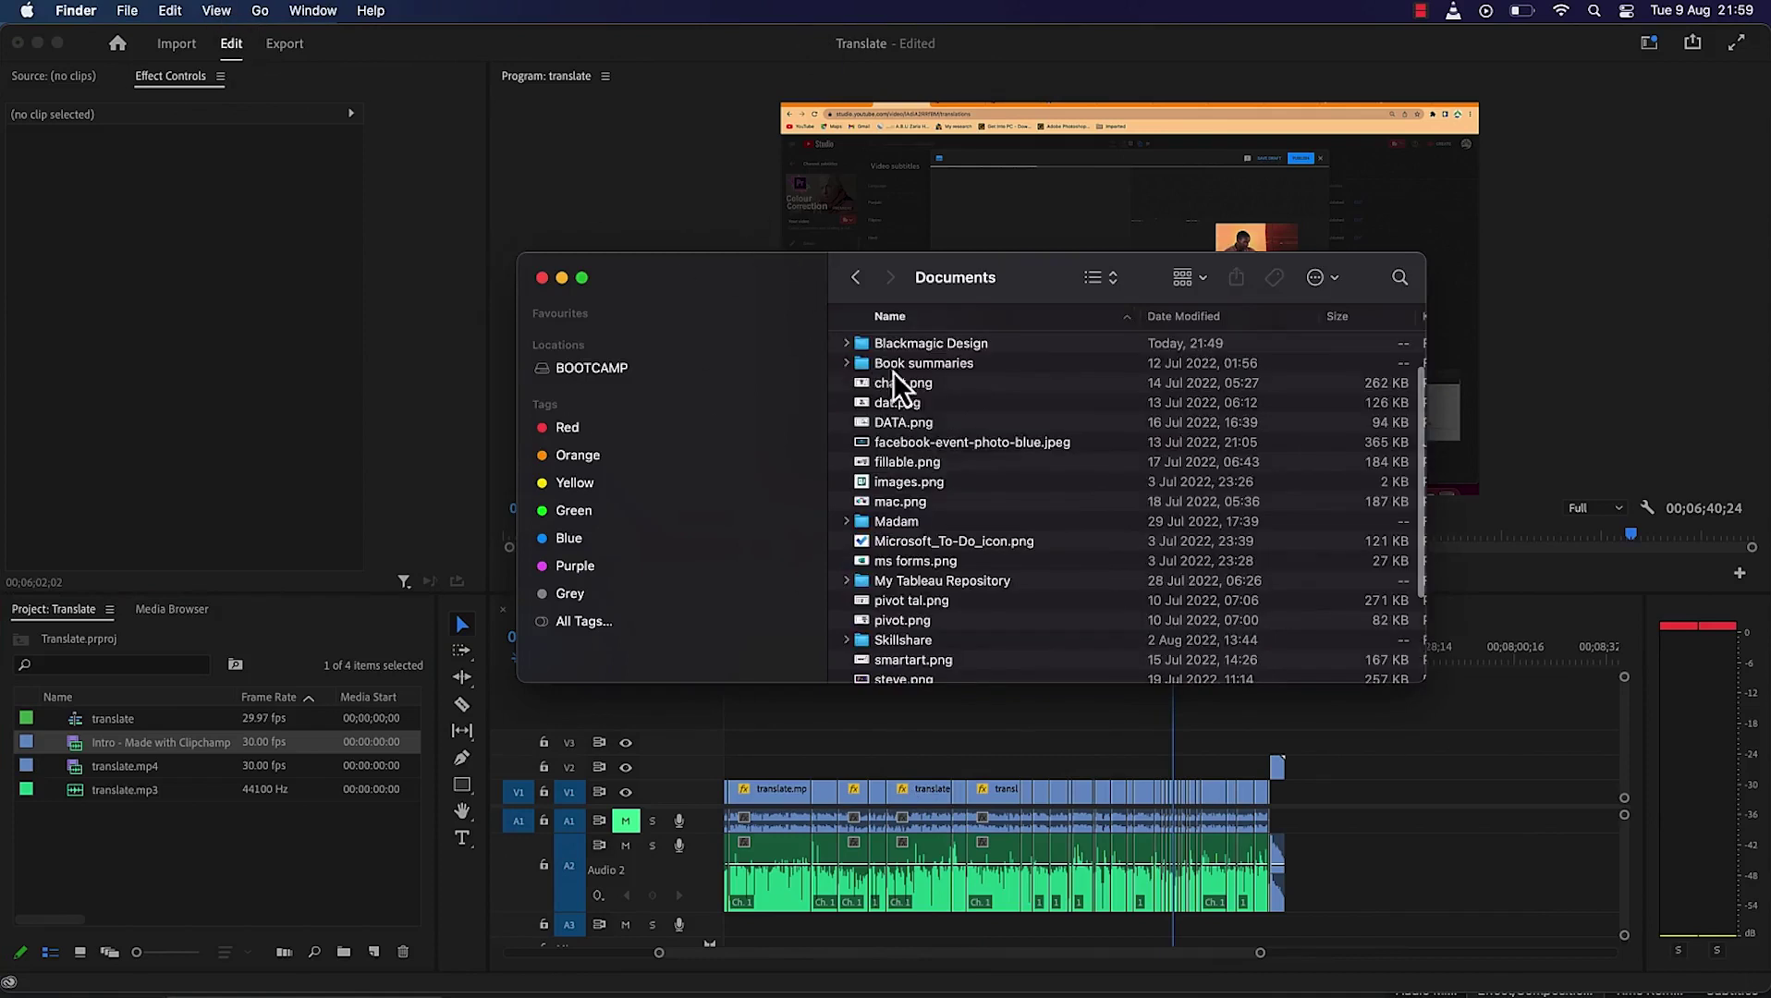
scroll(969, 458, "down", 10)
double_click(899, 666)
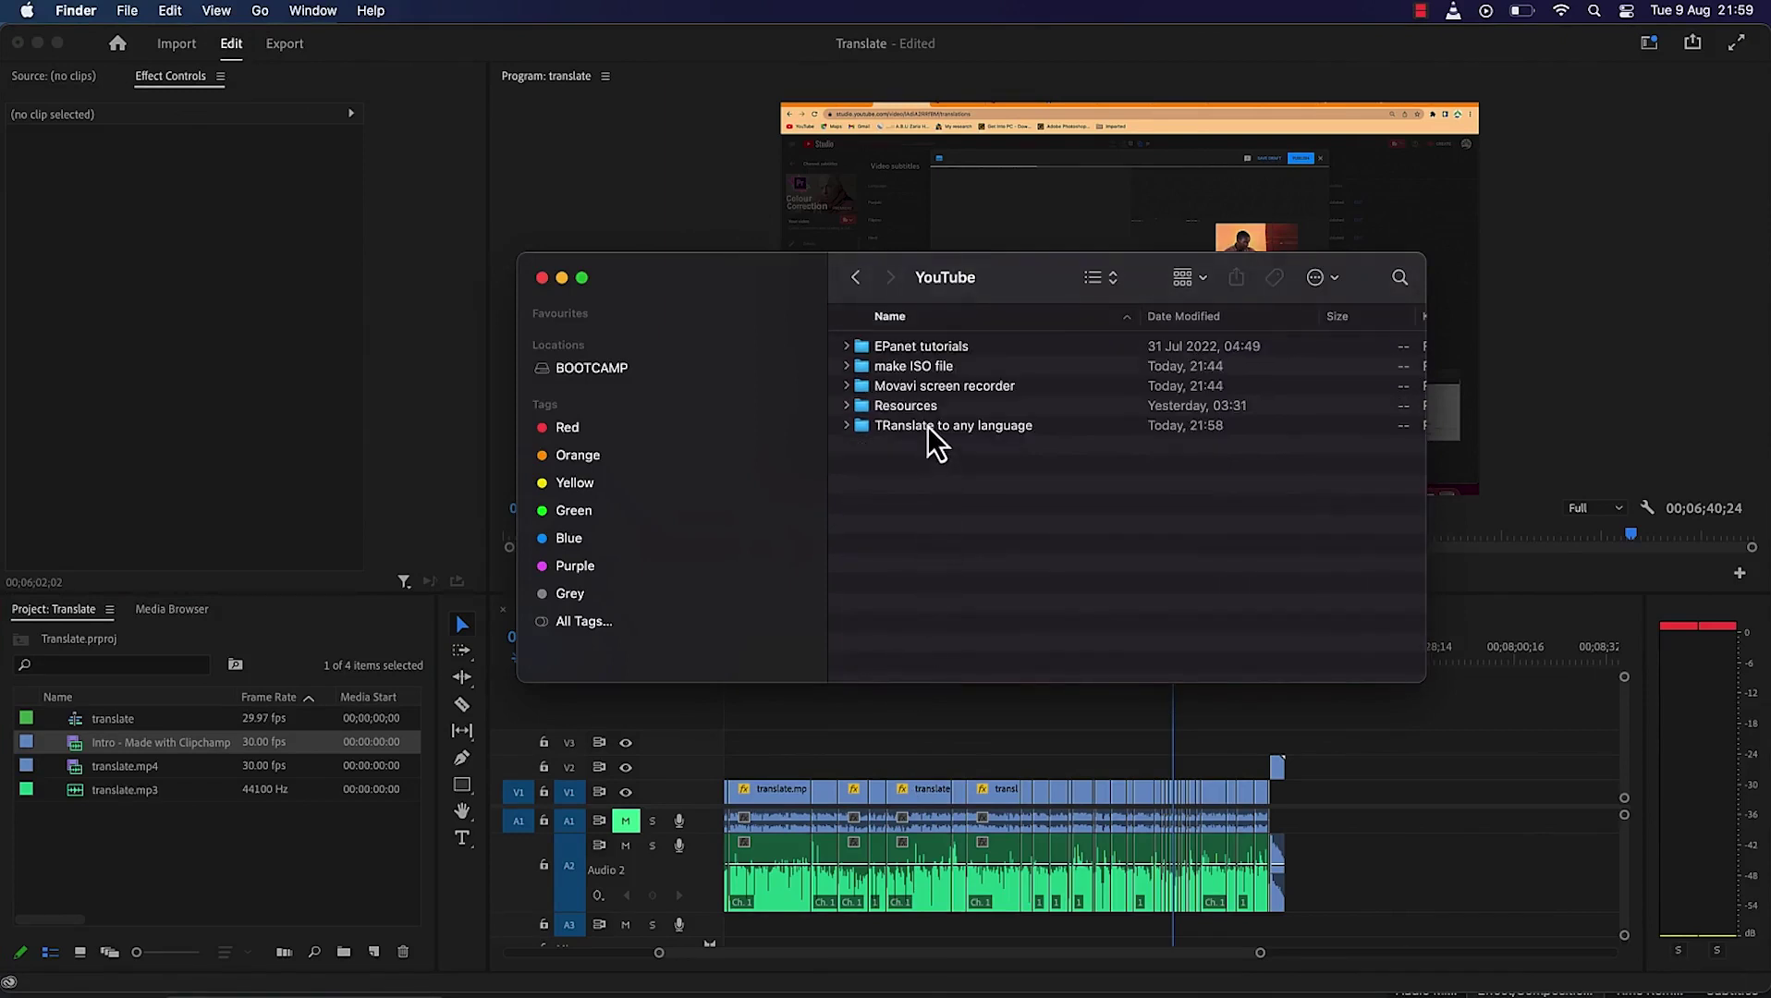
double_click(927, 426)
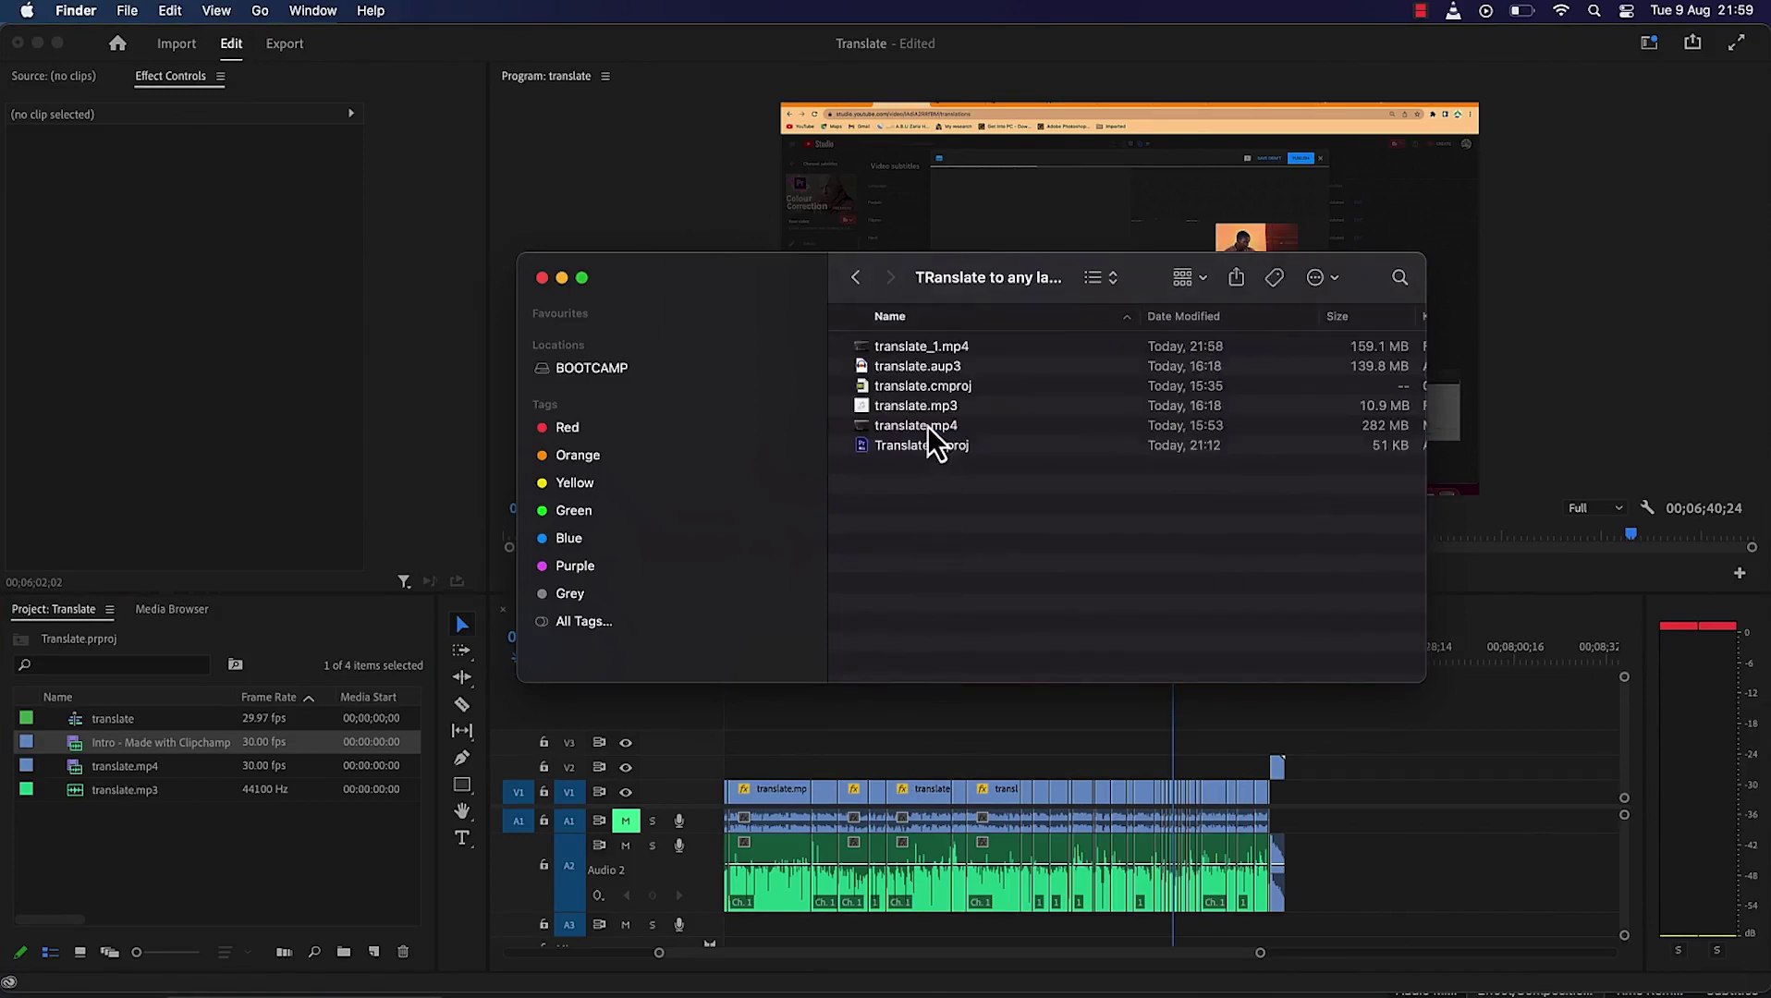
Open the exported translate_1.mp4 in QuickTime Player and skip ahead to about 03:41 to check the video.
left_click(929, 350)
double_click(903, 348)
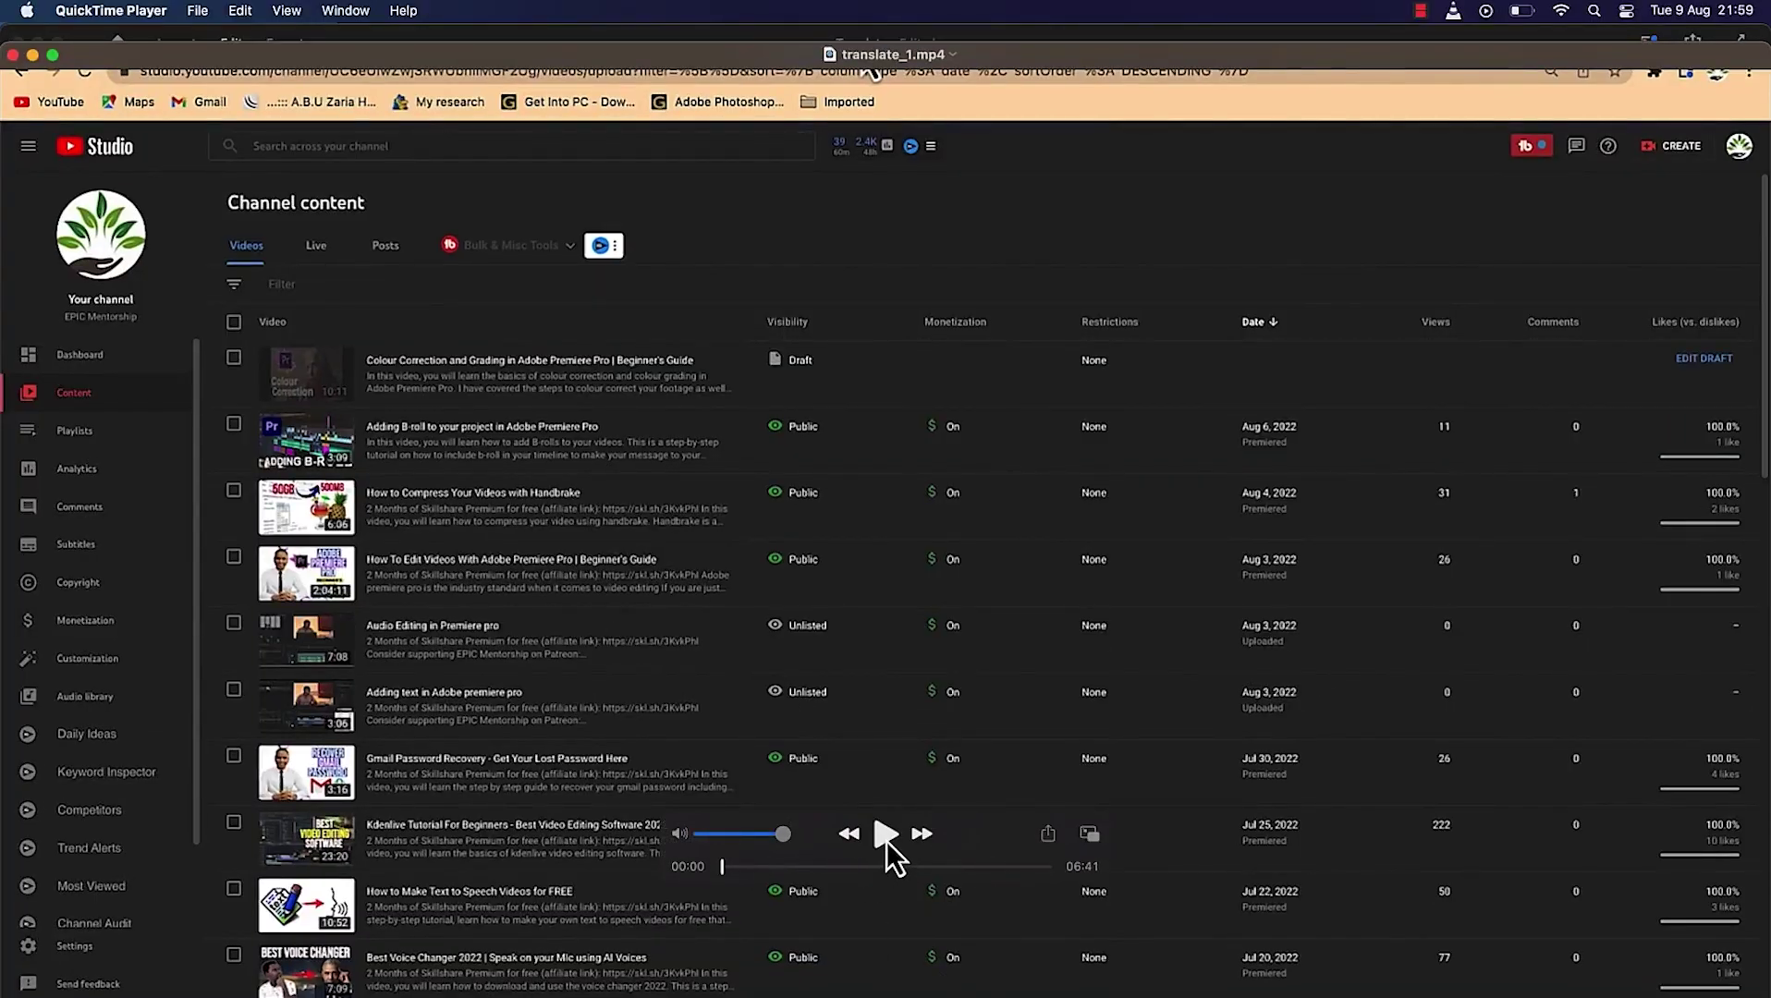
left_click_drag(726, 874, 906, 879)
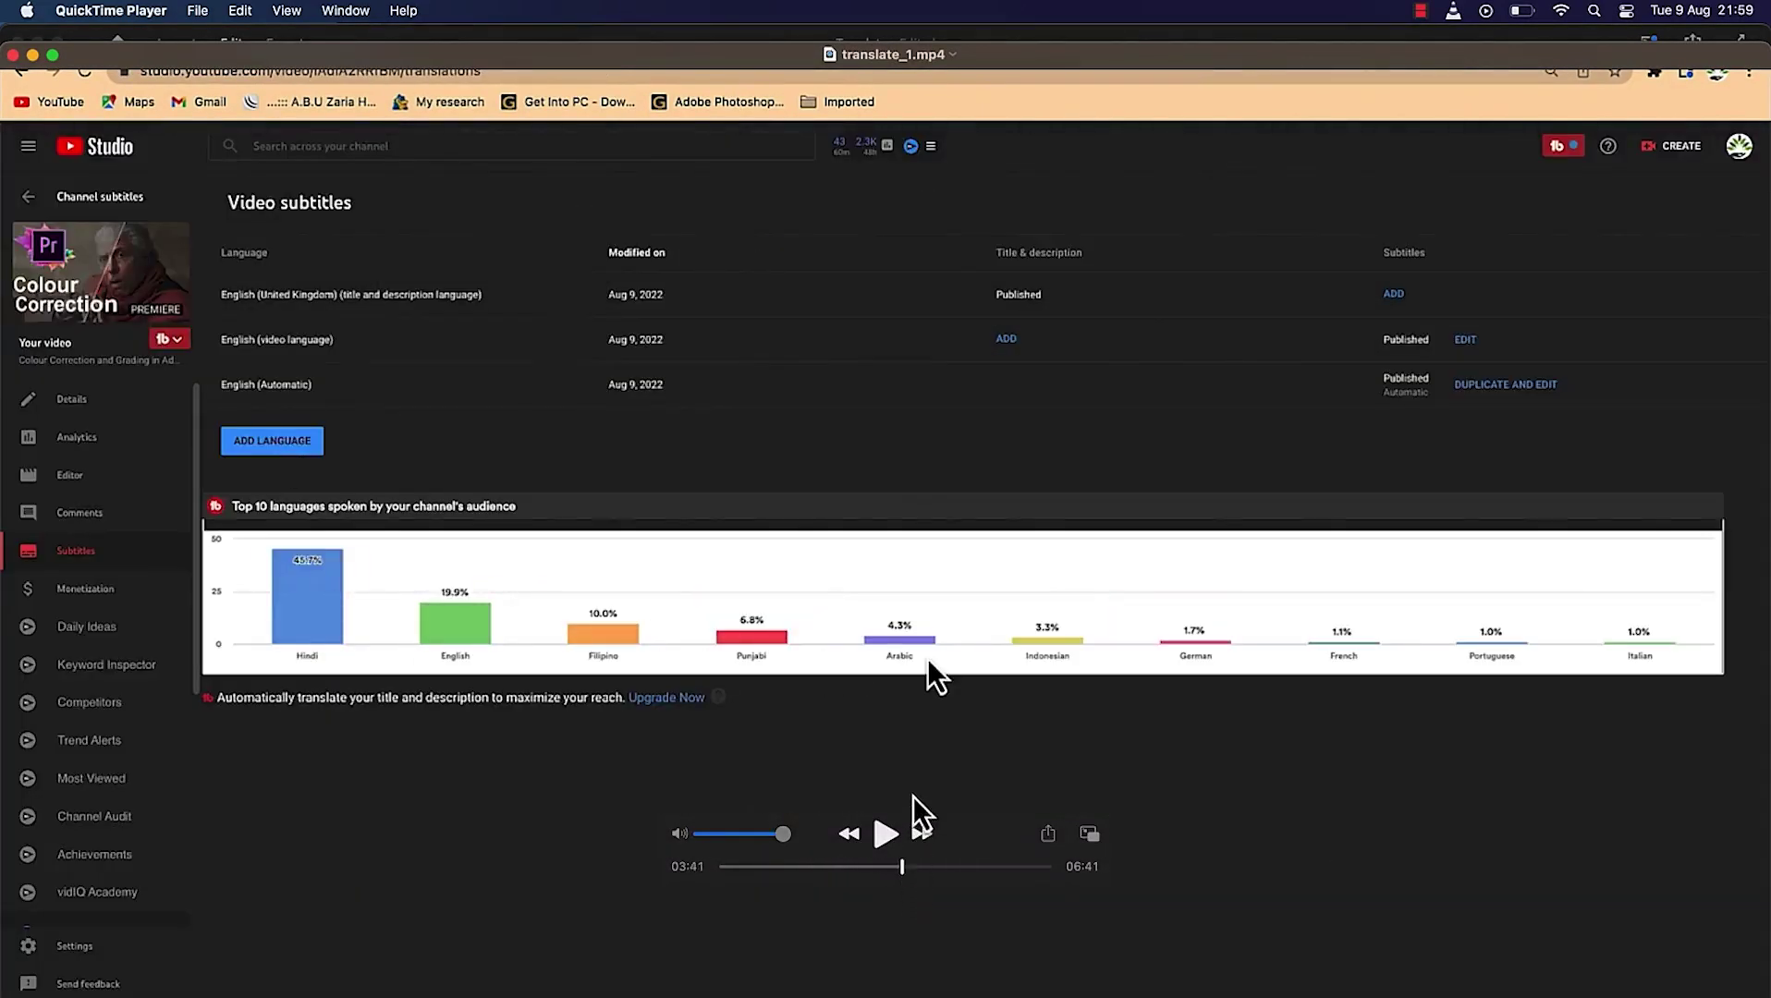